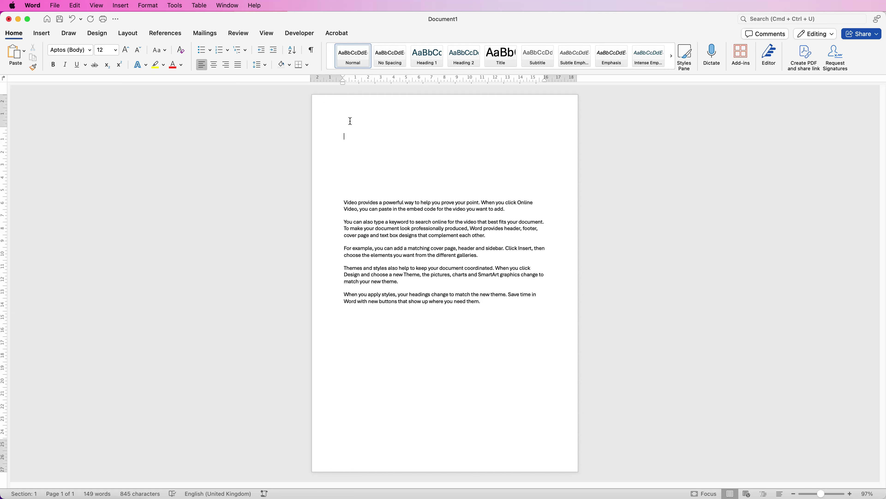
# Step: Add the text "Begin to type" on the empty line above the body paragraphs
pyautogui.write('in to type')
pyautogui.moveTo(822, 494); pyautogui.dragTo(828, 494)
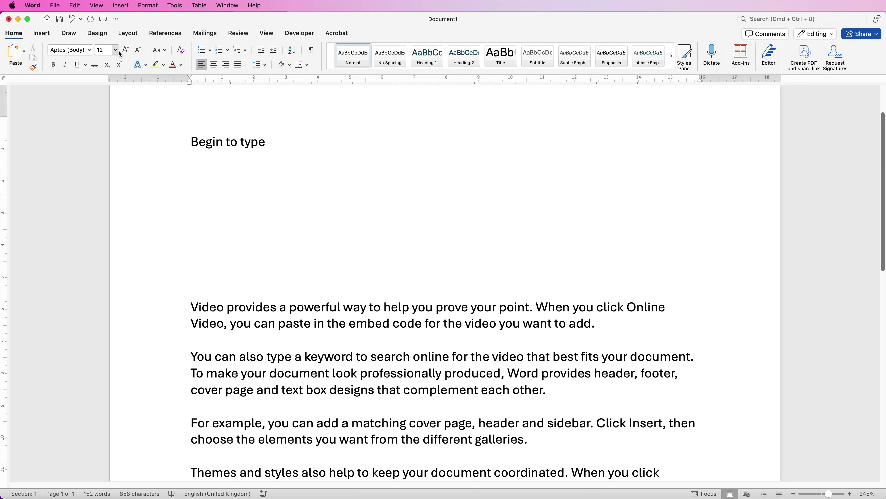
# Step: Browse the available fonts and the list of preset font sizes
pyautogui.click(90, 51)
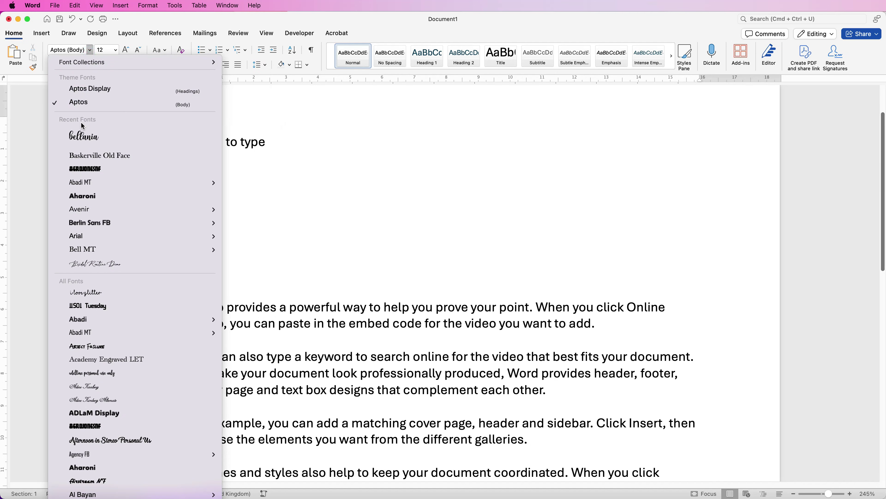
pyautogui.scroll(-10, 98, 412)
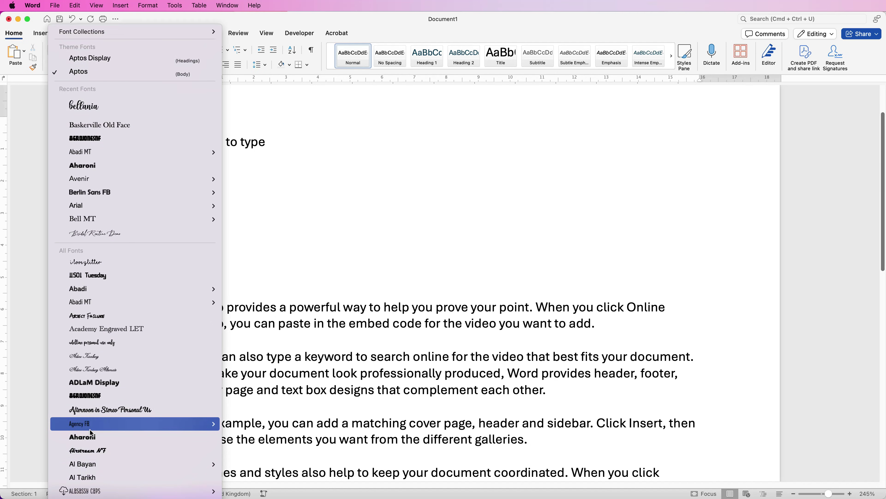
pyautogui.scroll(-10, 107, 362)
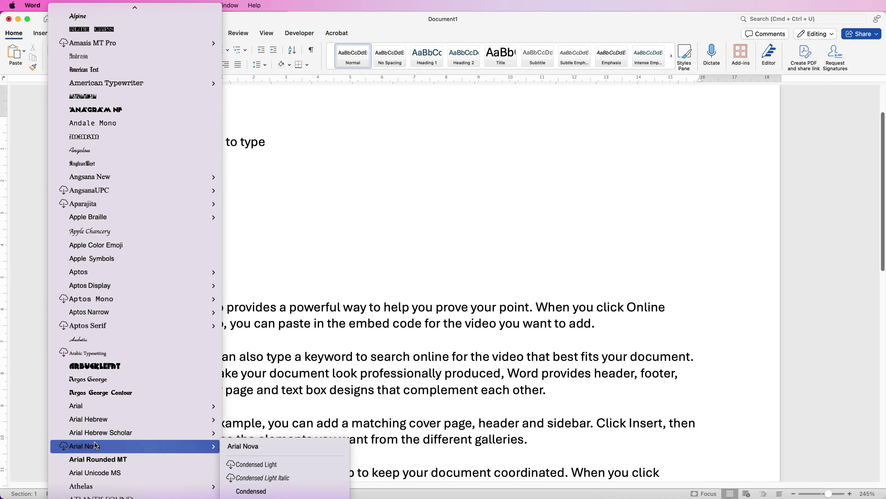
pyautogui.scroll(-3, 109, 368)
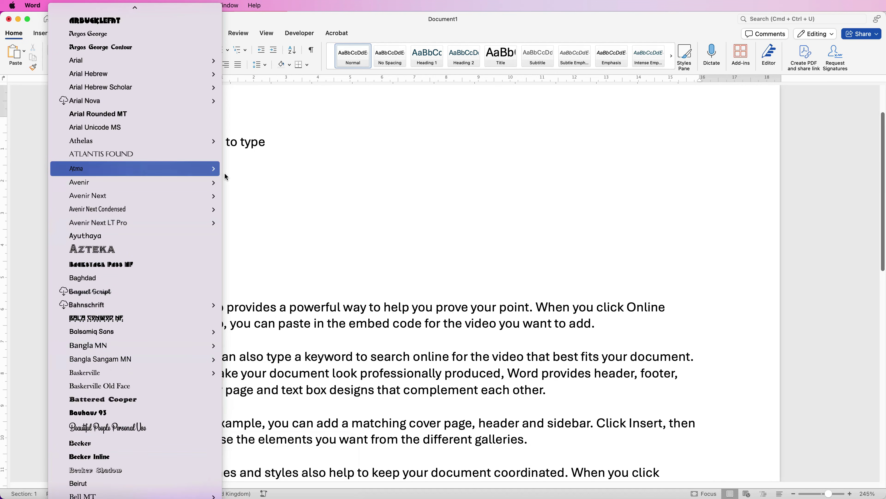
pyautogui.click(248, 180)
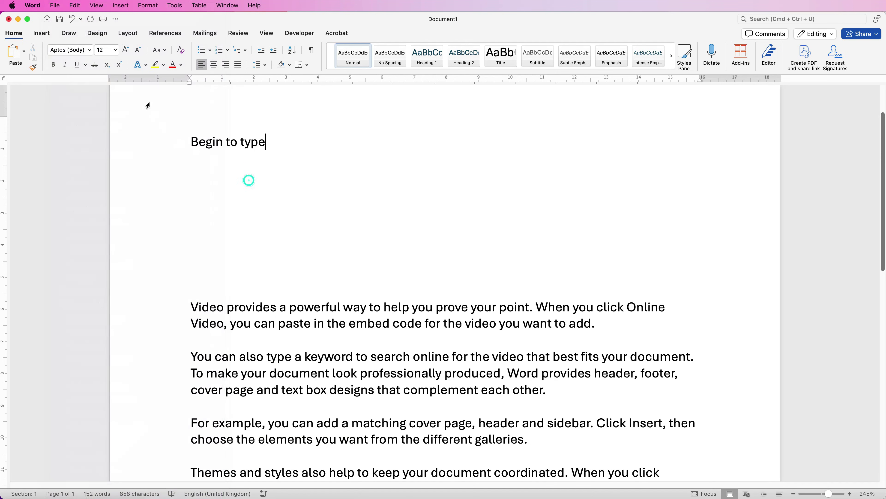
pyautogui.click(116, 51)
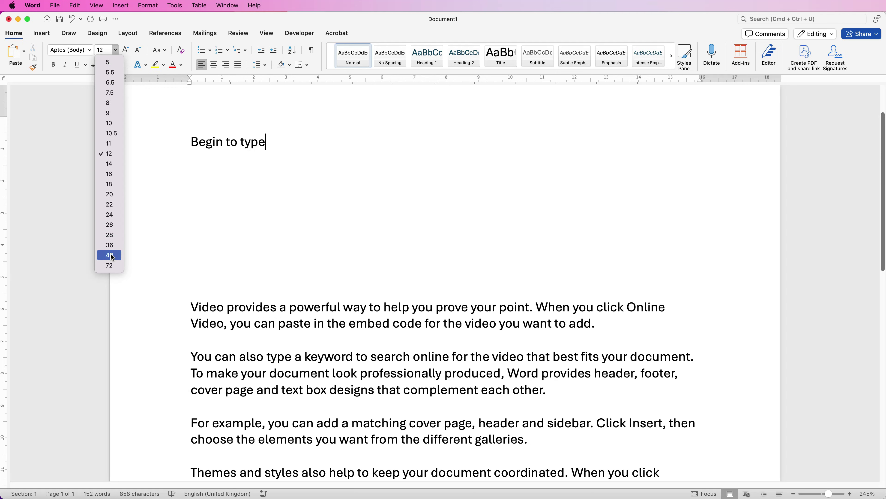
pyautogui.click(116, 50)
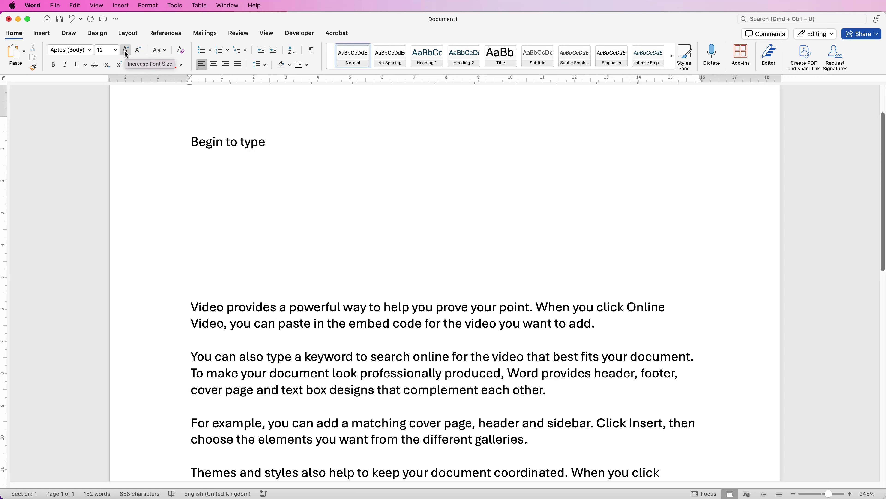
# Step: Increase the font size of "Begin to type" stepwise to 18 pt, and decrease it stepwise back to 12 pt
pyautogui.moveTo(265, 141); pyautogui.dragTo(172, 108)
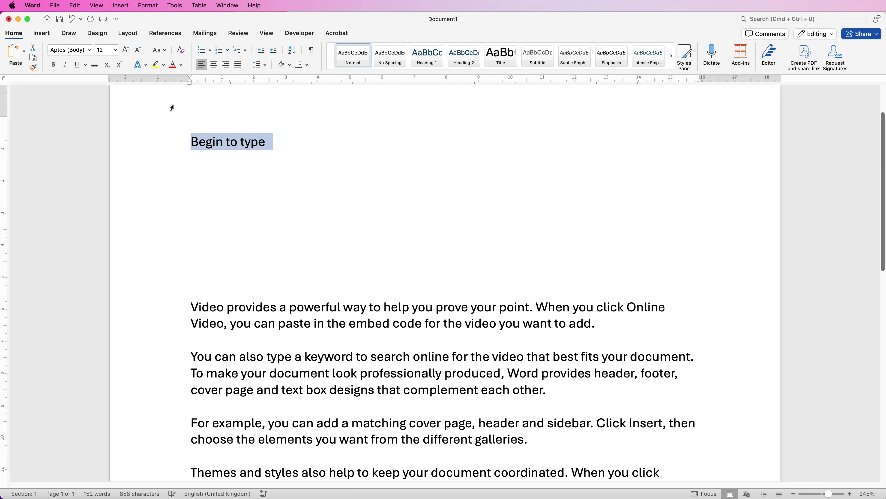
pyautogui.click(125, 49)
pyautogui.click(126, 51)
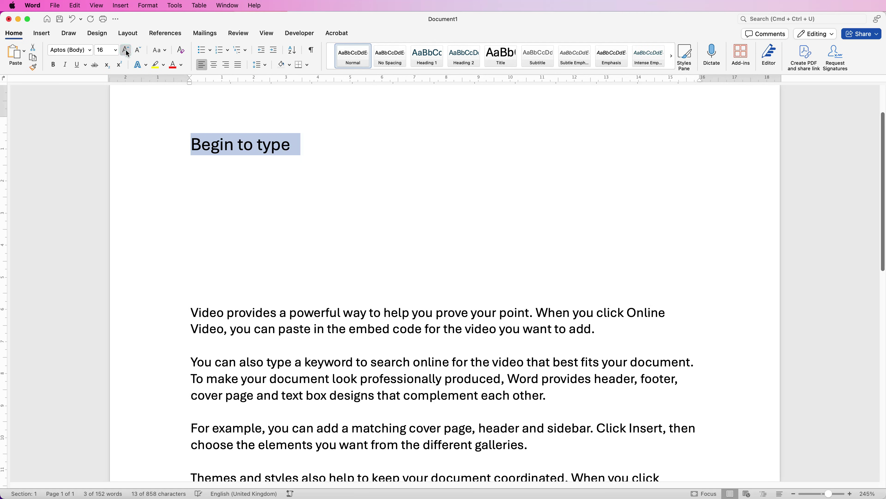
pyautogui.click(125, 49)
pyautogui.click(126, 50)
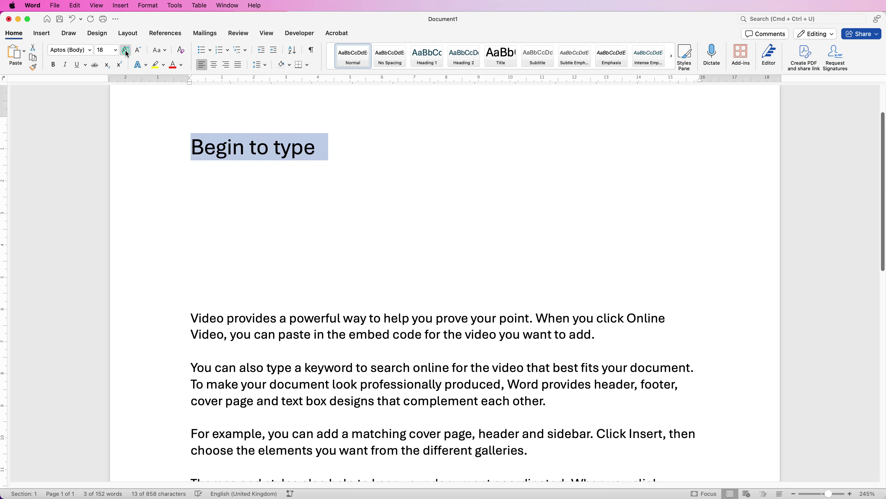
pyautogui.click(138, 50)
pyautogui.click(138, 50)
pyautogui.click(138, 50)
pyautogui.click(138, 50)
pyautogui.click(138, 50)
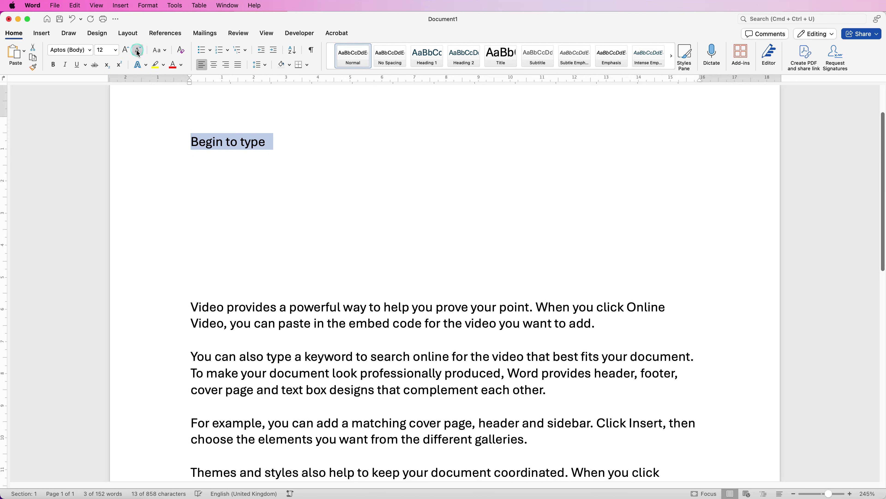
# Step: Set "Begin to type" to 50 pt and try the Aharoni font before switching it to Baskerville Old Face
pyautogui.click(106, 50)
pyautogui.press('Return')
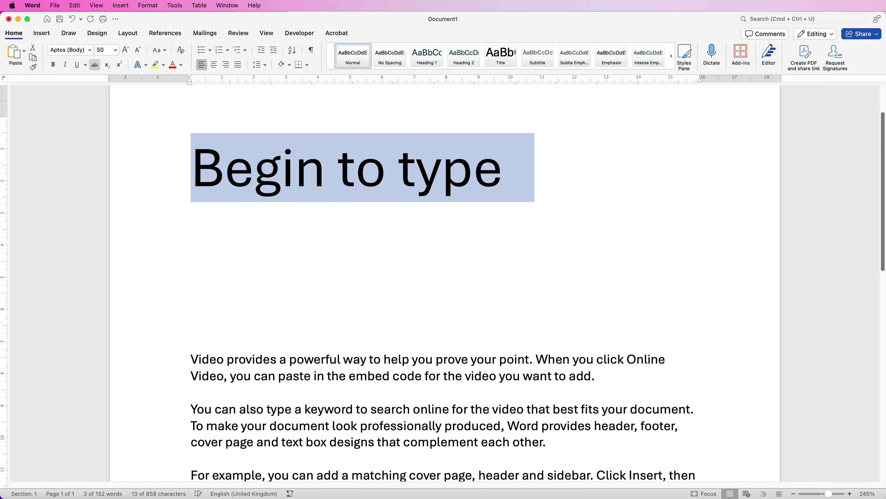
pyautogui.click(91, 52)
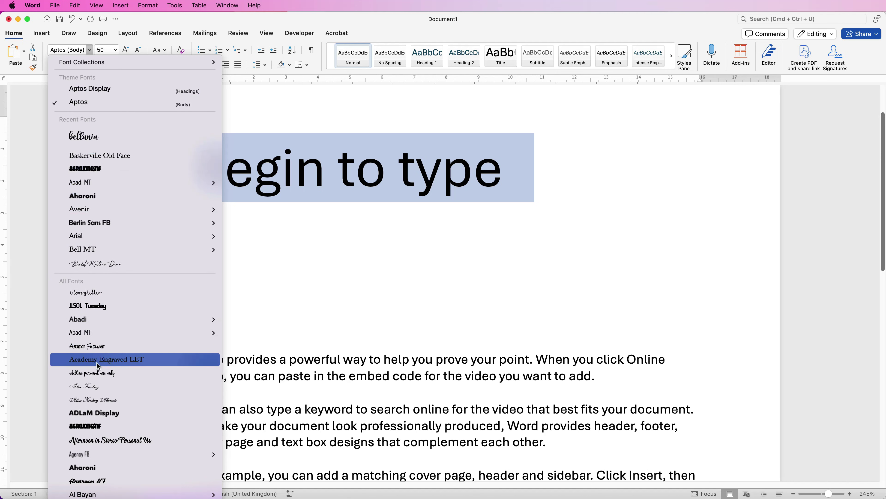
pyautogui.click(90, 467)
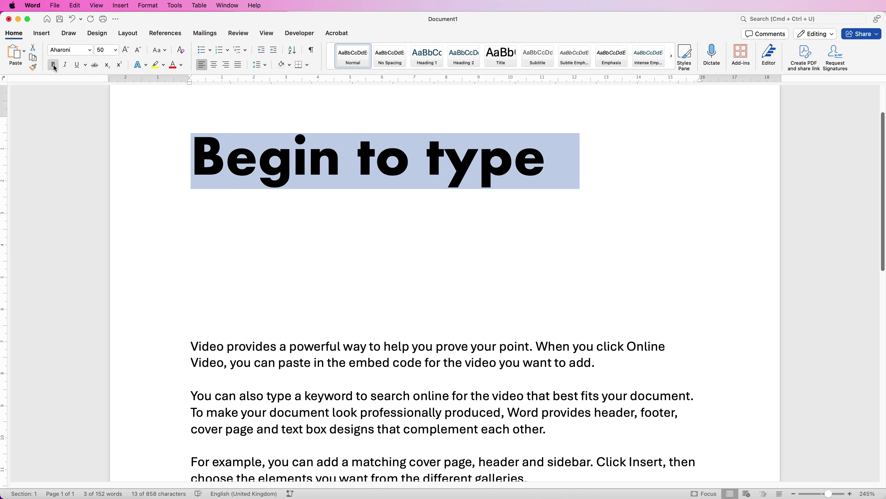
pyautogui.click(90, 54)
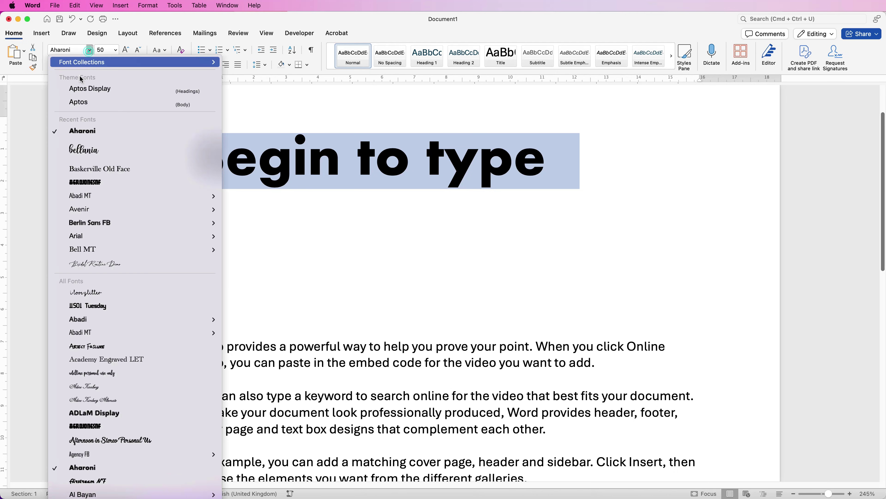
pyautogui.click(85, 169)
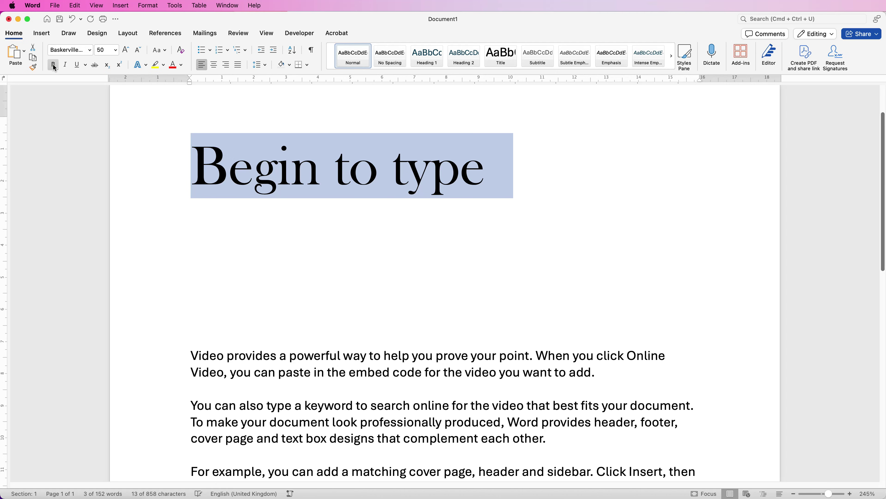
# Step: Apply bold, italic and underline to the "Begin to type" line
pyautogui.click(53, 65)
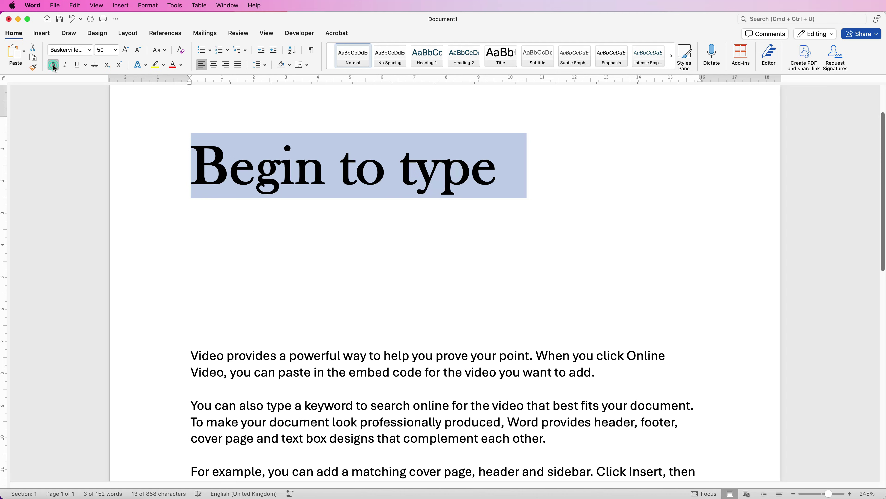
pyautogui.click(65, 66)
pyautogui.click(78, 66)
# Step: Clear all formatting from the "Begin to type" line and delete the line
pyautogui.moveTo(495, 217); pyautogui.dragTo(257, 168)
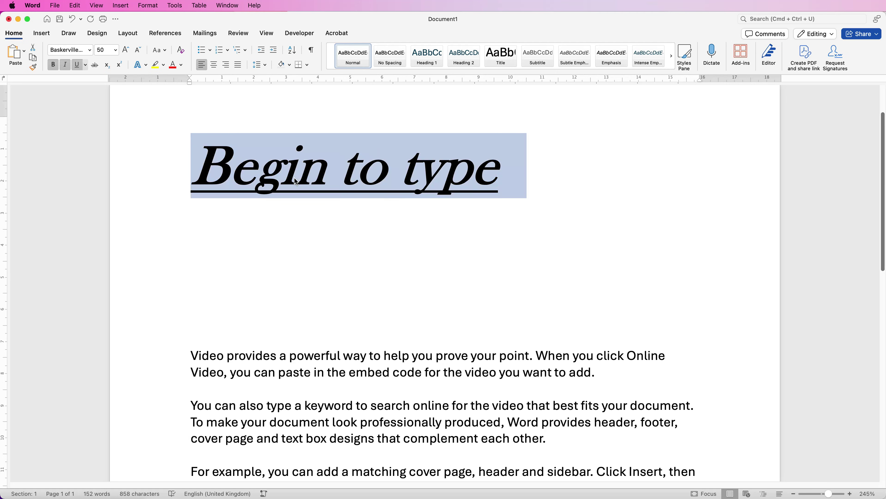
pyautogui.click(181, 51)
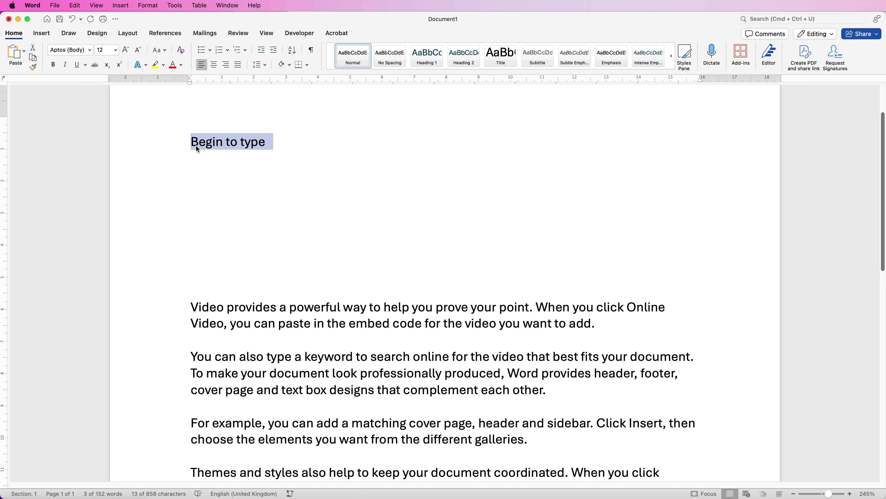
pyautogui.press('BackSpace')
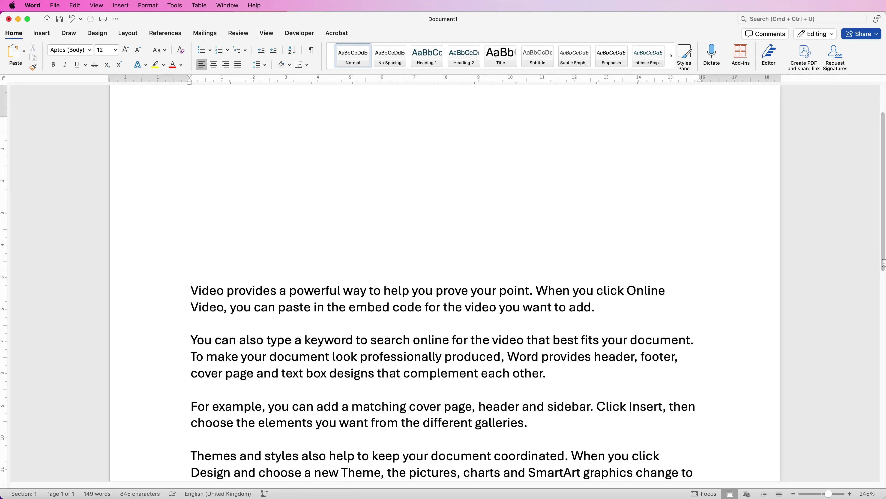
# Step: Give "You can also type a keyword" a custom purple font colour from the colour wheel, and undo the colour change
pyautogui.moveTo(882, 264); pyautogui.dragTo(882, 326)
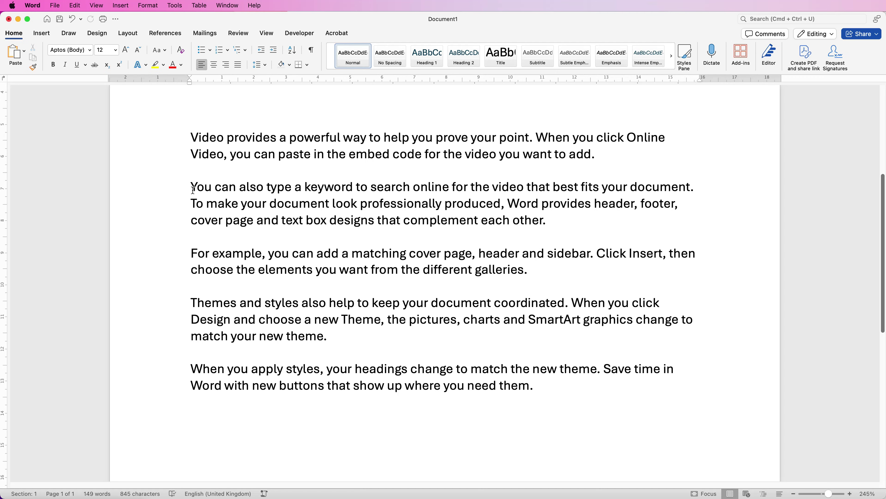
pyautogui.moveTo(193, 187); pyautogui.dragTo(323, 188)
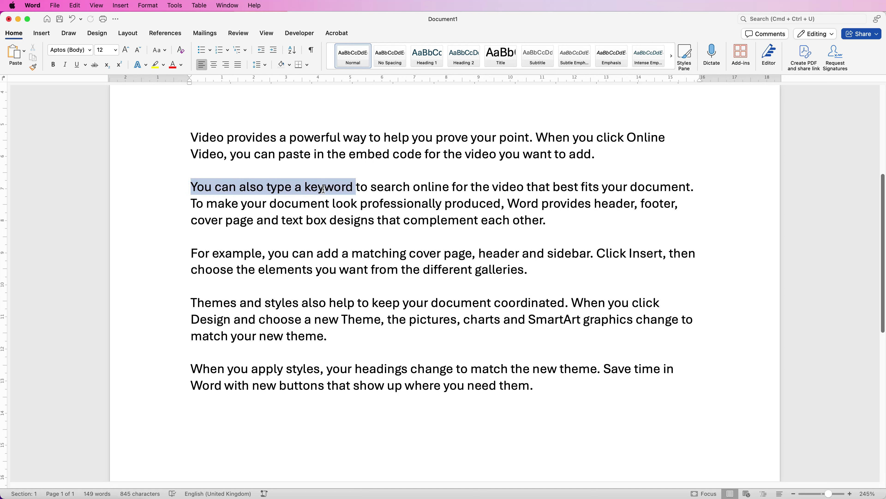
pyautogui.click(181, 66)
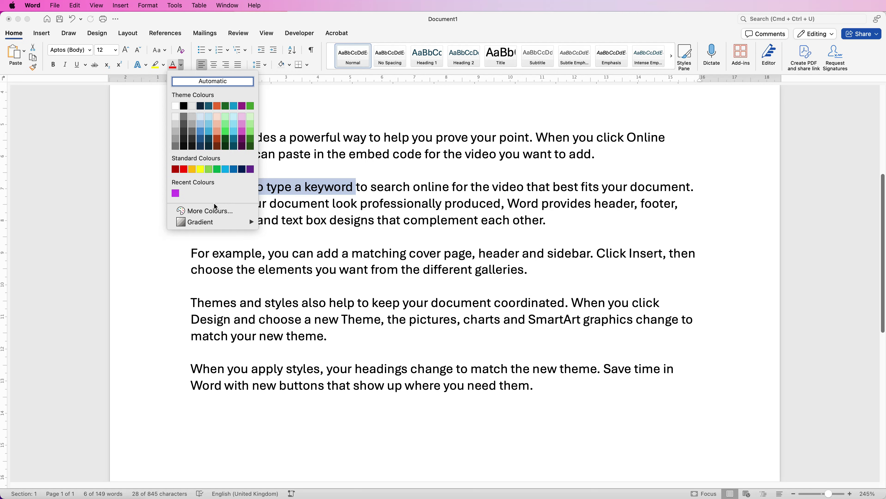
pyautogui.click(190, 211)
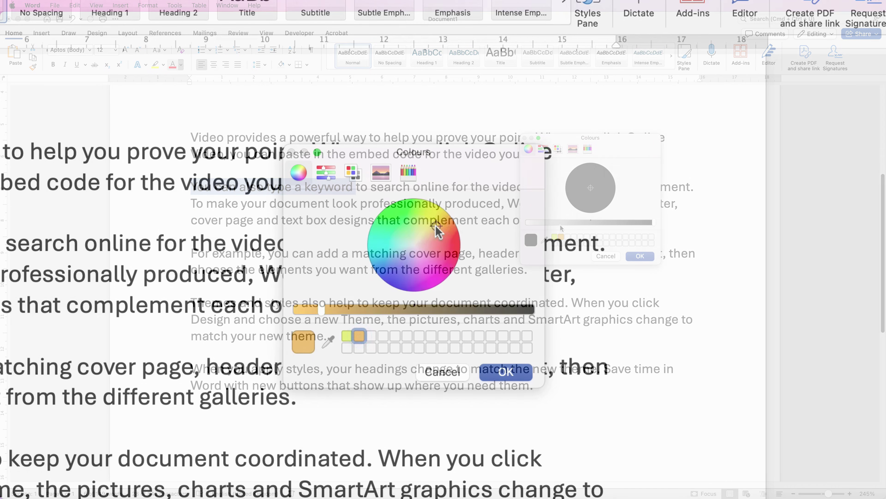
pyautogui.moveTo(435, 226); pyautogui.dragTo(414, 279)
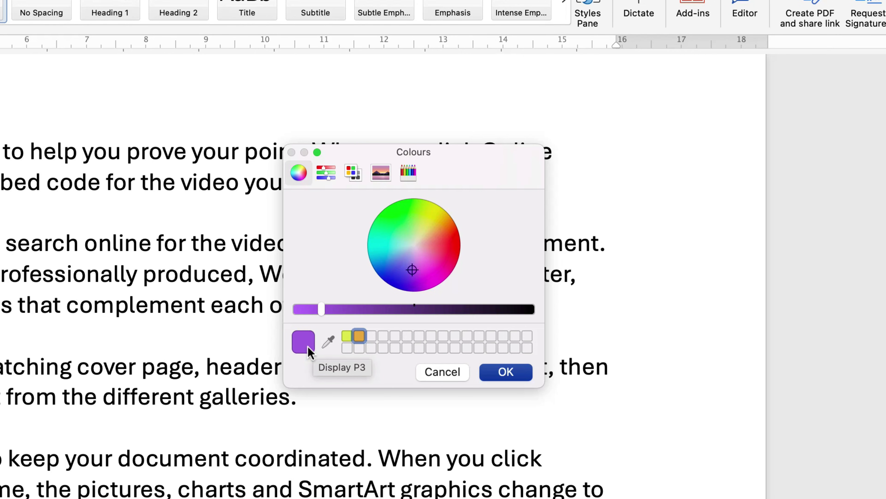
pyautogui.click(505, 372)
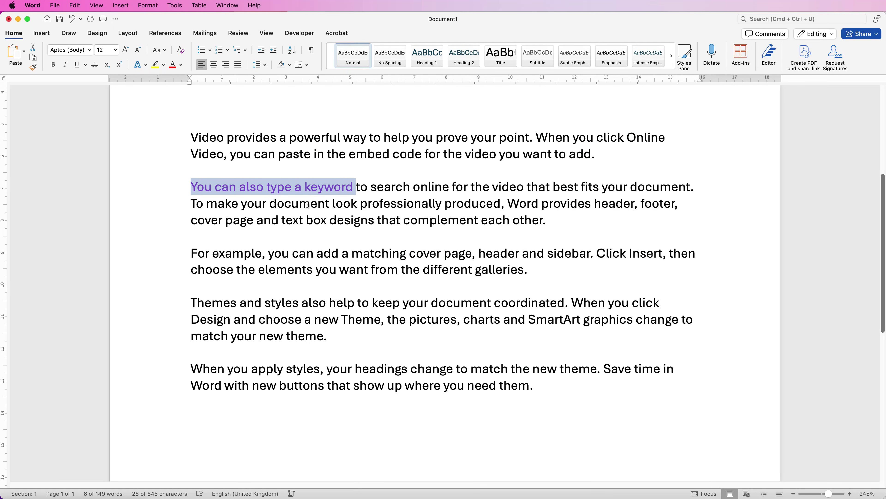
pyautogui.click(306, 204)
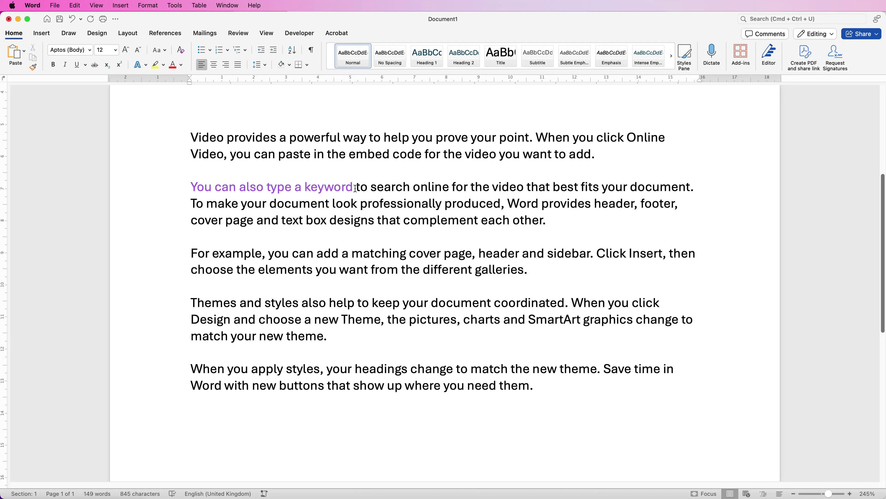
pyautogui.press('super+z')
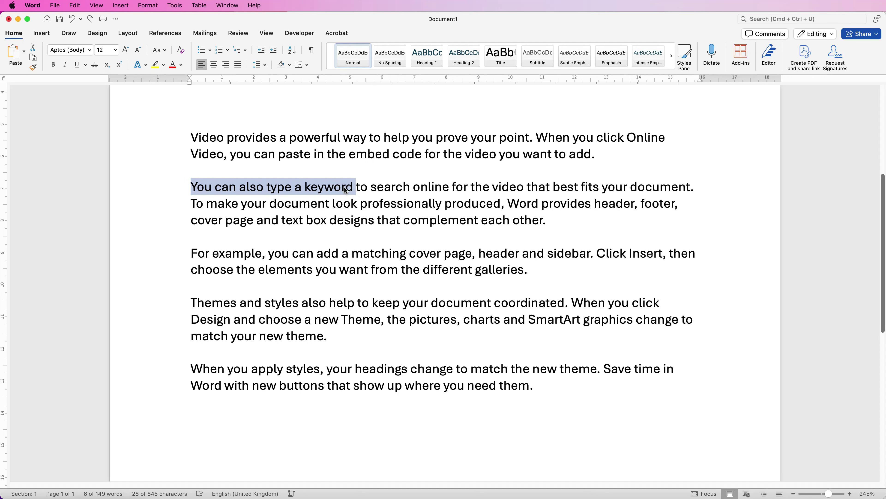
pyautogui.click(344, 203)
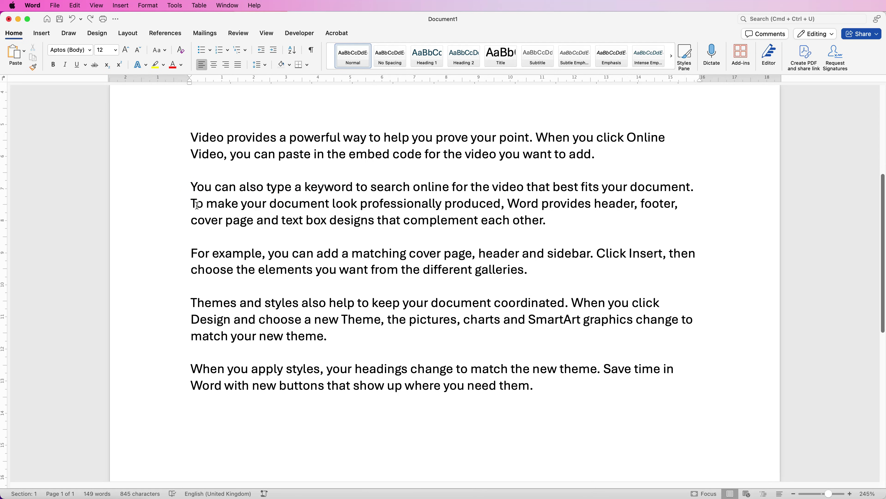
# Step: Highlight "To make your document look professionally produced" in yellow, and undo the highlight
pyautogui.moveTo(194, 203); pyautogui.dragTo(469, 204)
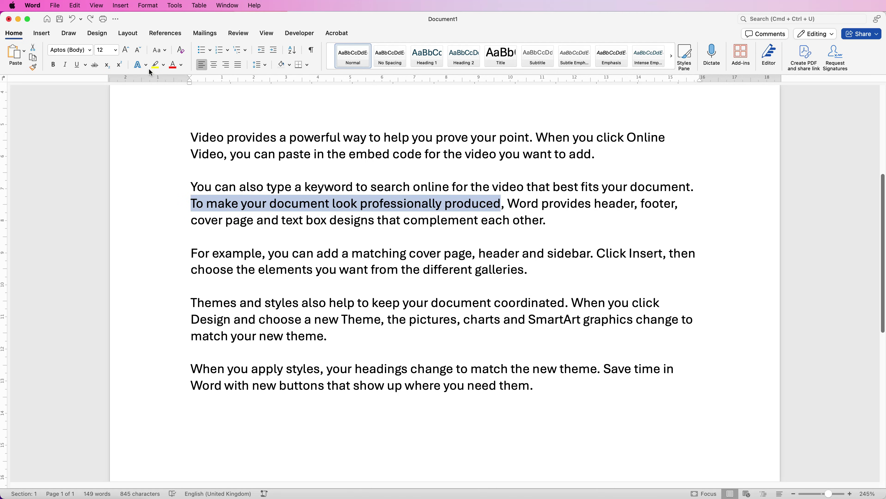
pyautogui.click(163, 66)
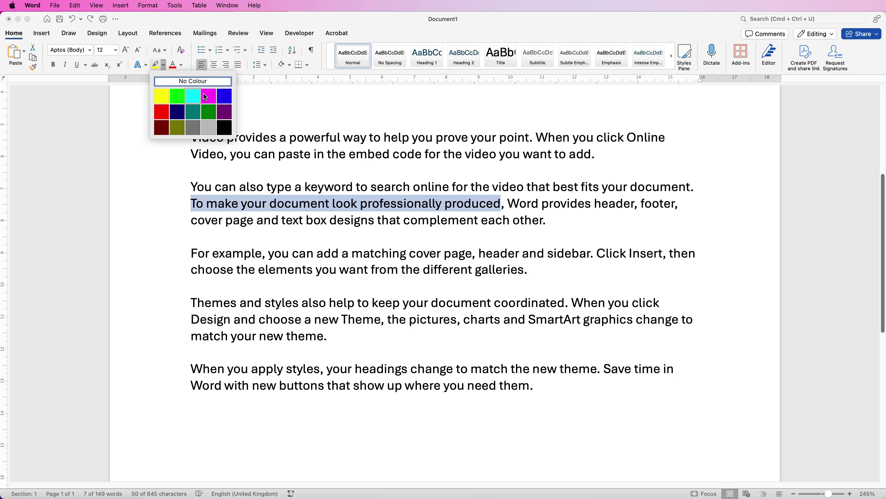
pyautogui.click(163, 97)
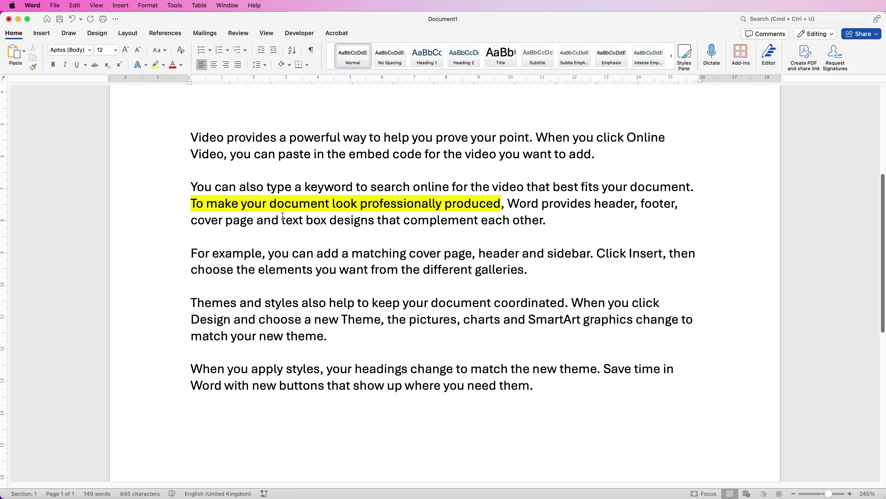
pyautogui.press('super+z')
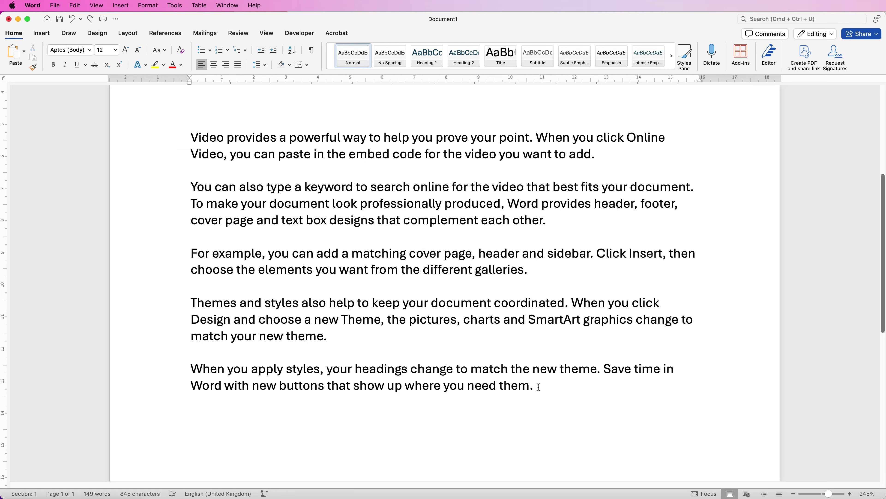
# Step: Try centre and right alignment on all five body paragraphs, and leave them justified
pyautogui.moveTo(538, 386); pyautogui.dragTo(197, 139)
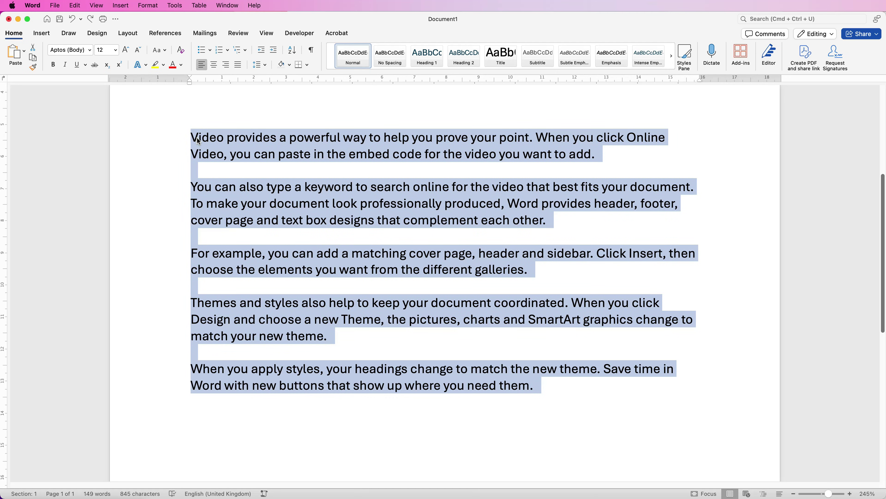
pyautogui.click(214, 65)
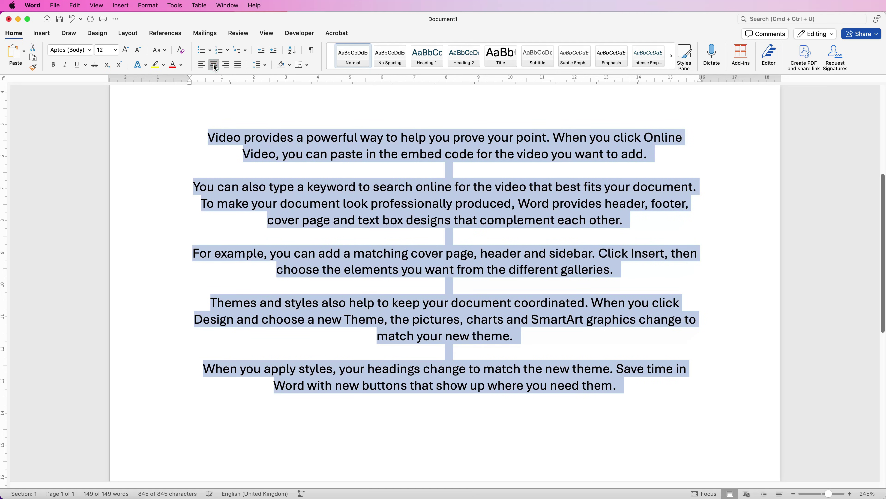
pyautogui.click(227, 64)
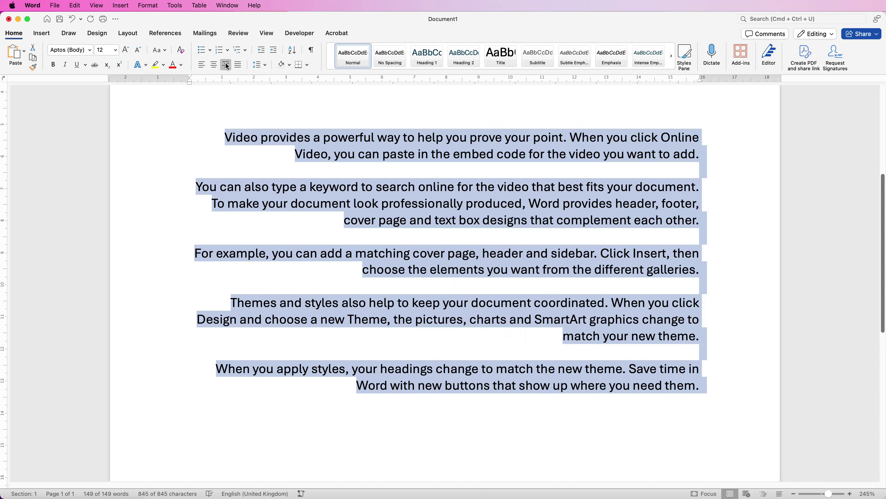
pyautogui.click(238, 65)
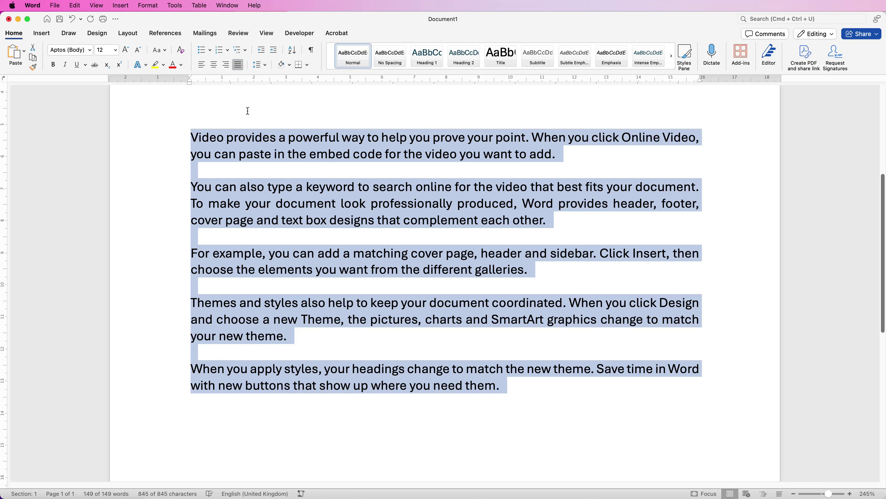
pyautogui.click(247, 111)
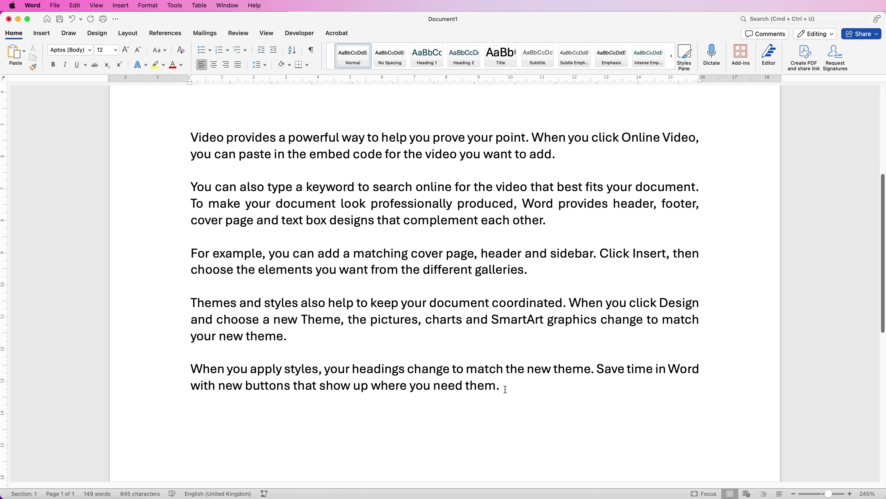
# Step: Set the line spacing of the "You can also type a keyword" paragraph to 1.5
pyautogui.moveTo(547, 220); pyautogui.dragTo(220, 187)
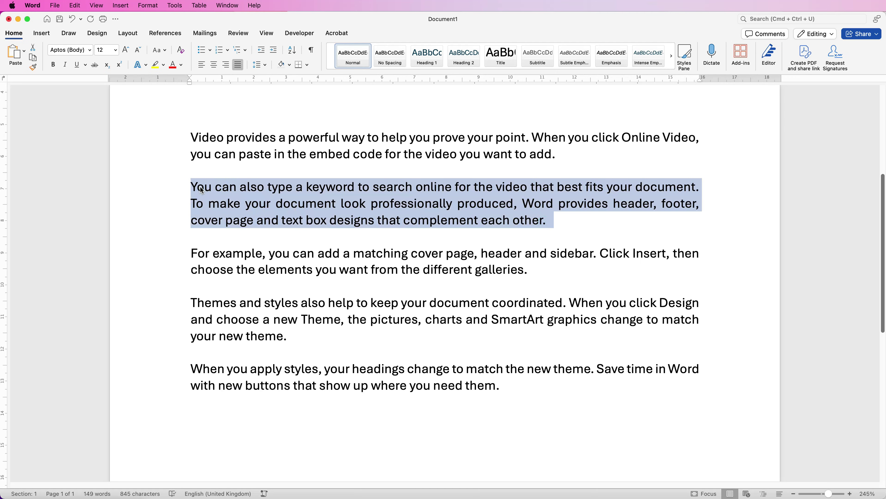
pyautogui.click(266, 65)
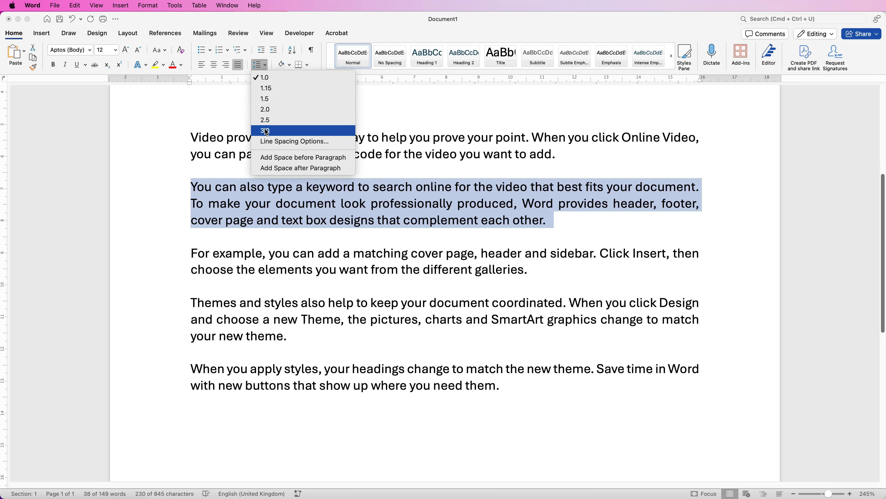
pyautogui.click(266, 99)
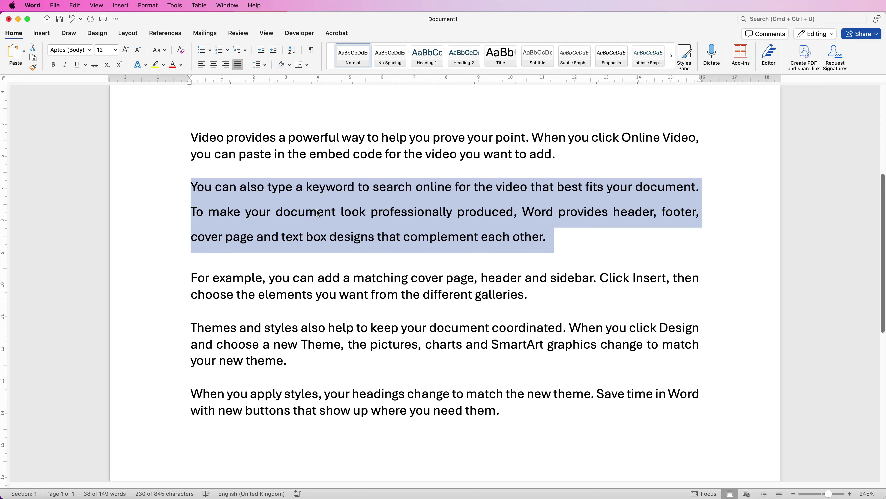
pyautogui.press('Right')
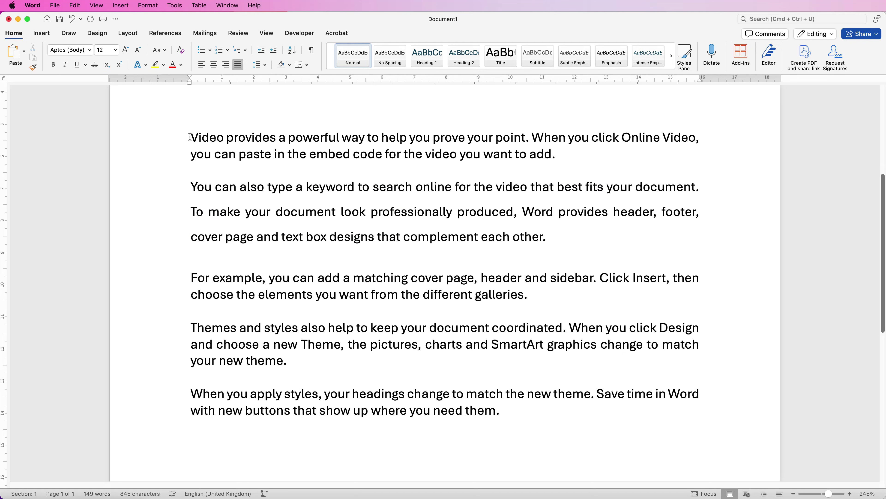
# Step: Copy "Video provides a powerful" from the first paragraph and paste it on the empty line above that paragraph
pyautogui.moveTo(191, 137); pyautogui.dragTo(307, 140)
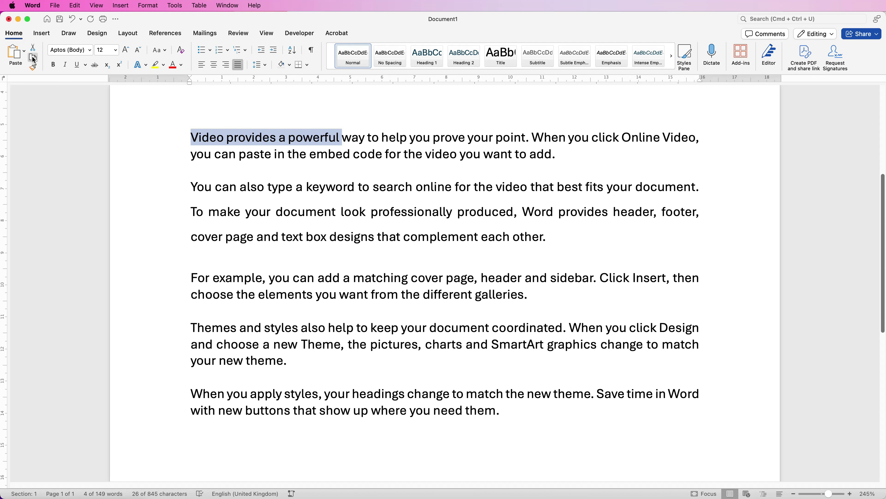
pyautogui.click(193, 105)
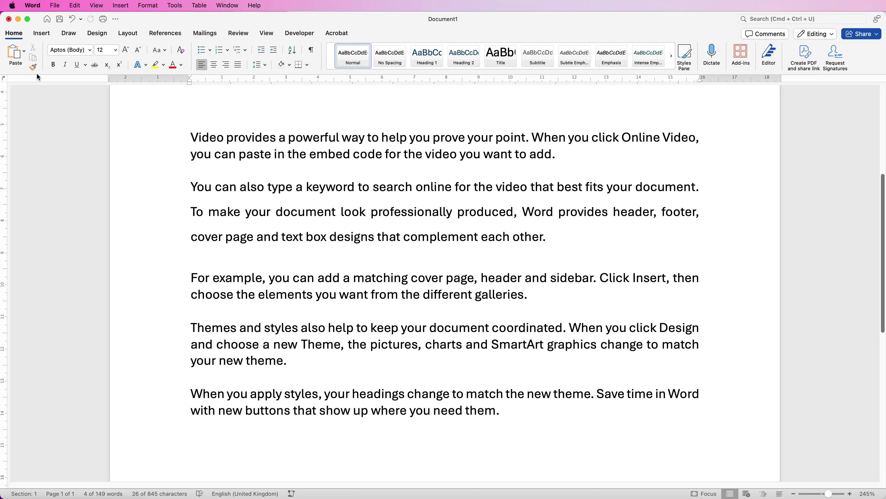
pyautogui.click(18, 57)
# Step: Change the font of the pasted "Video provides a powerful" line to AerojonesNF
pyautogui.moveTo(342, 104); pyautogui.dragTo(209, 107)
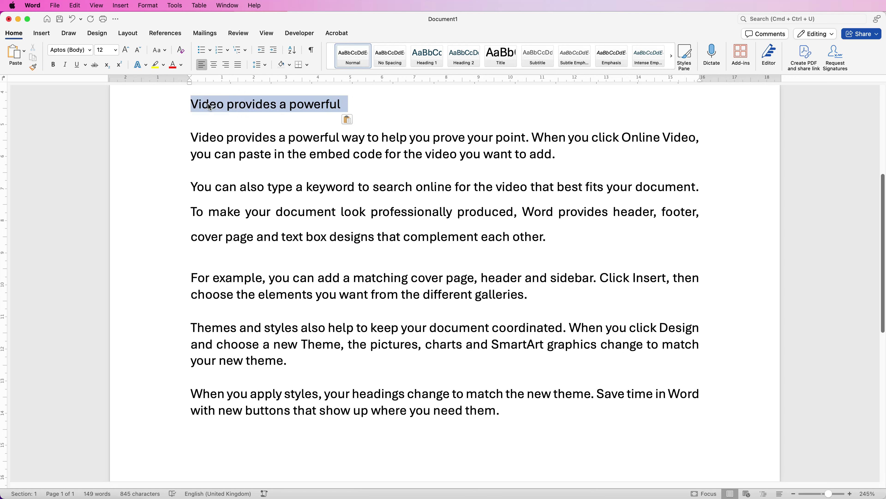
pyautogui.click(90, 51)
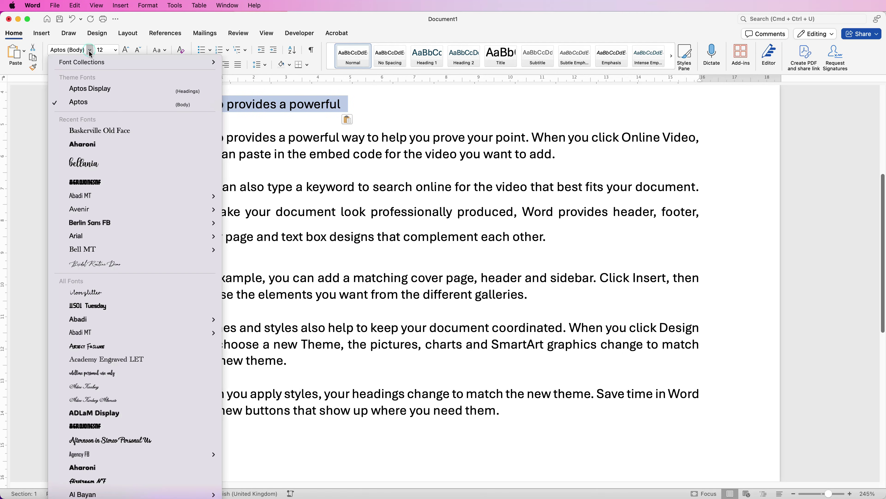
pyautogui.click(94, 183)
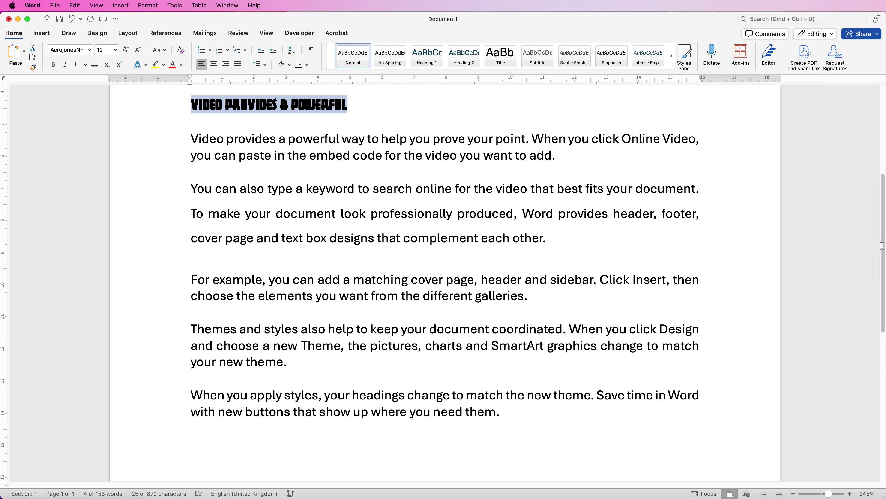
# Step: Expand the character spacing of the "Video provides a powerful" heading line by 5 pt
pyautogui.scroll(3, 326, 159)
pyautogui.rightClick(326, 159)
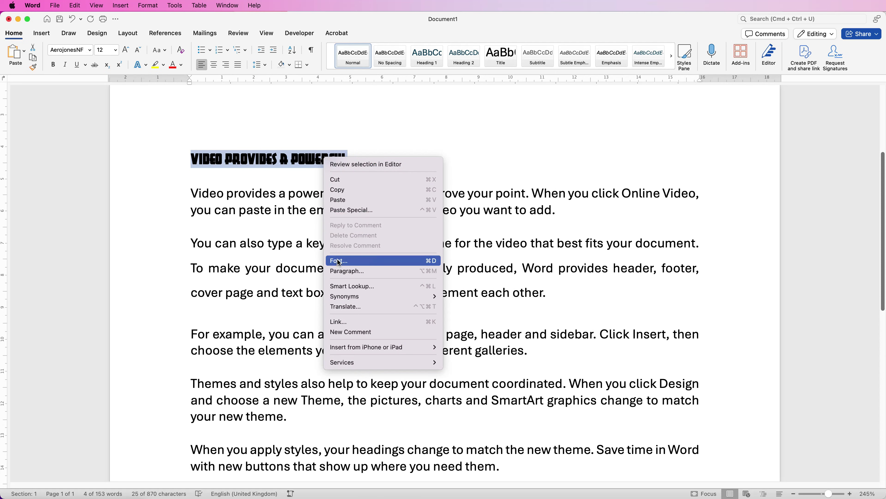
pyautogui.click(337, 261)
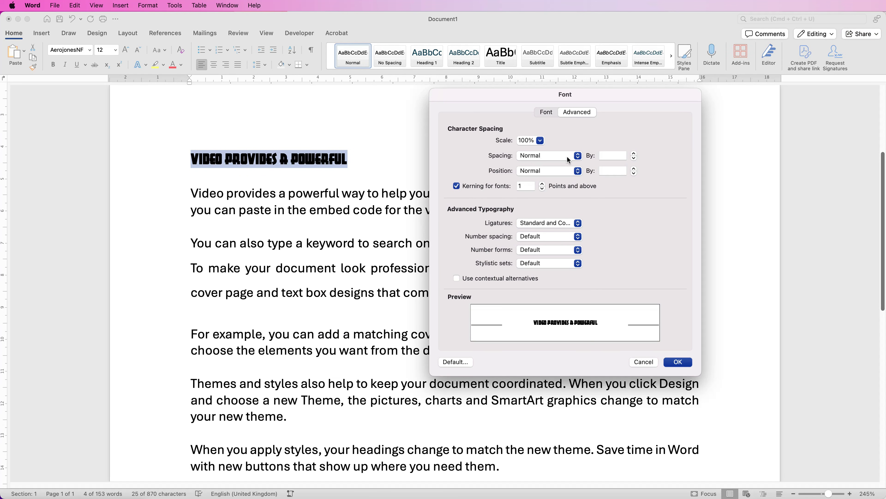
pyautogui.click(578, 157)
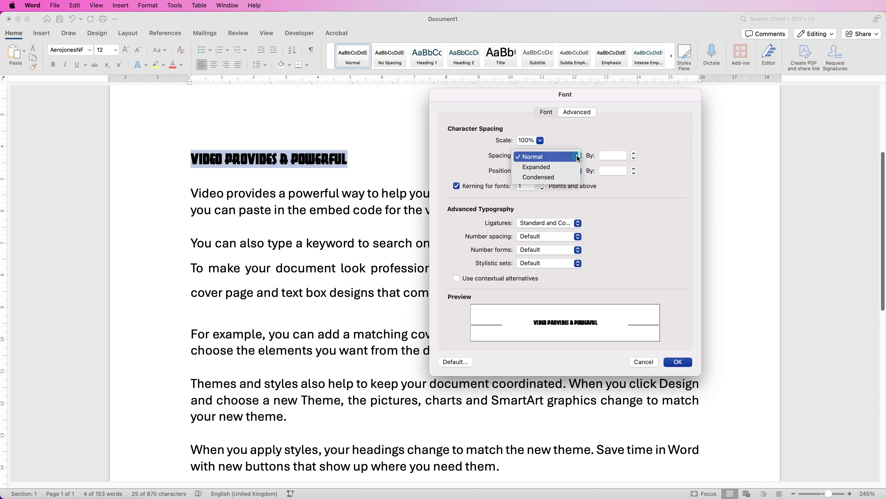
pyautogui.click(537, 168)
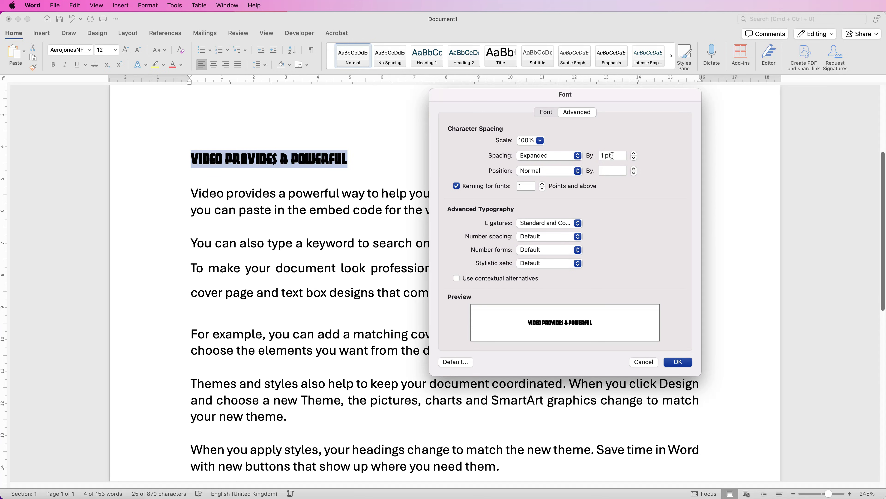
pyautogui.moveTo(613, 156); pyautogui.dragTo(598, 156)
pyautogui.write('5')
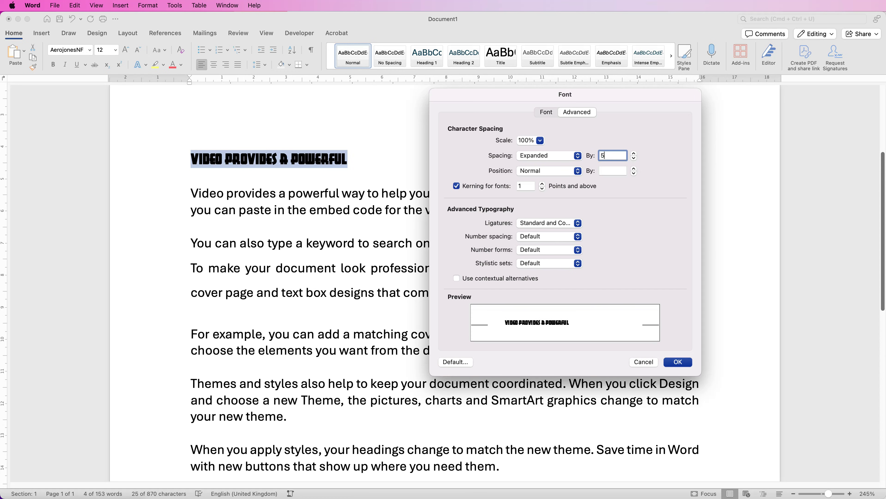
pyautogui.press('Return')
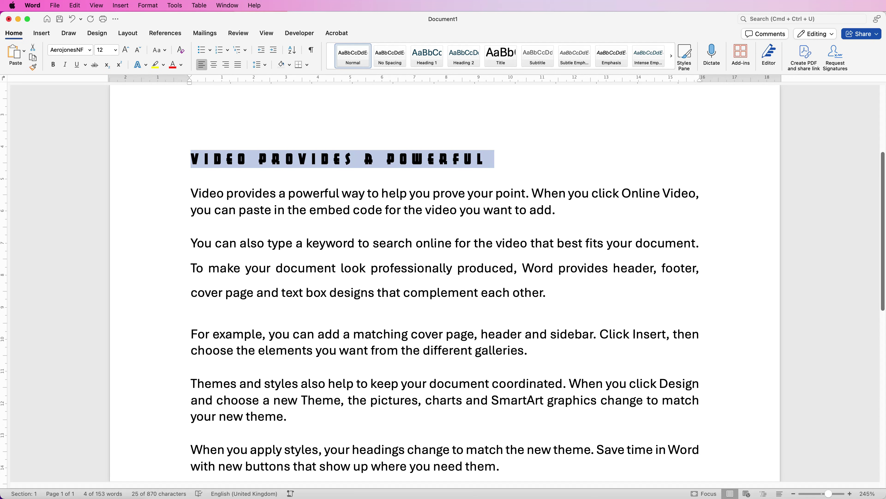
pyautogui.click(191, 177)
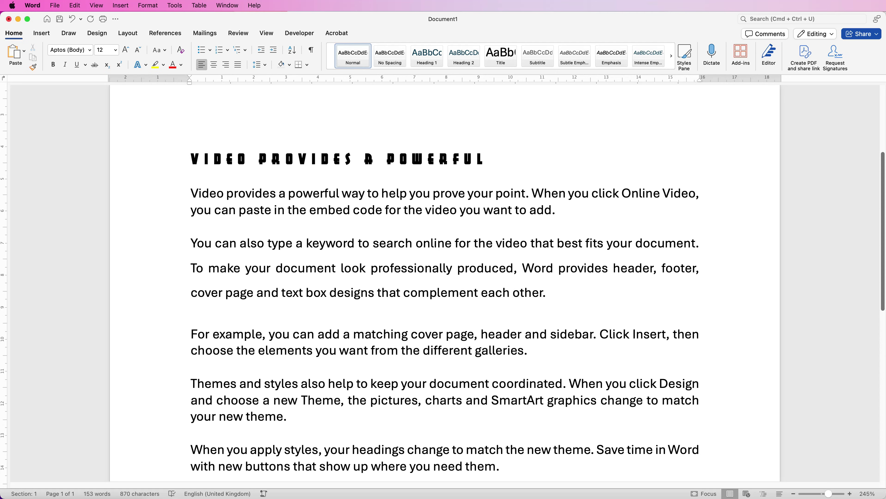
# Step: Enlarge the word "search" in the second body paragraph to size 16 and make it bold, italic and underlined
pyautogui.moveTo(412, 243); pyautogui.dragTo(373, 243)
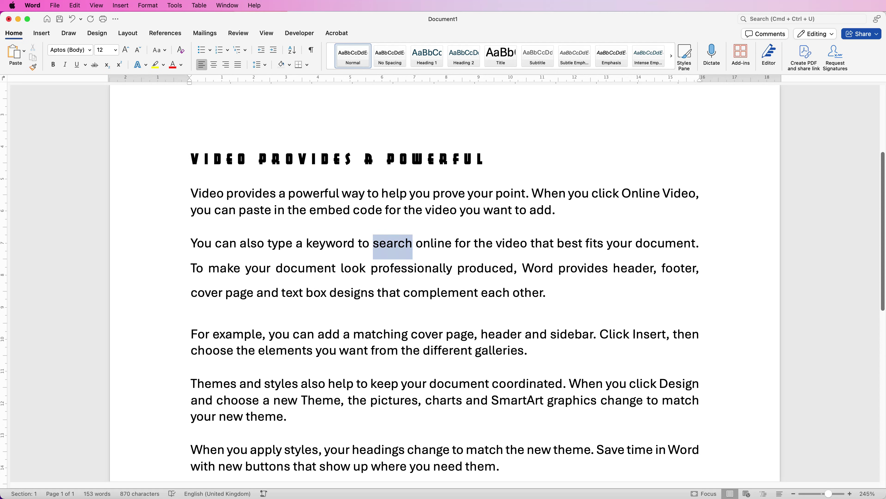
pyautogui.press('super+j')
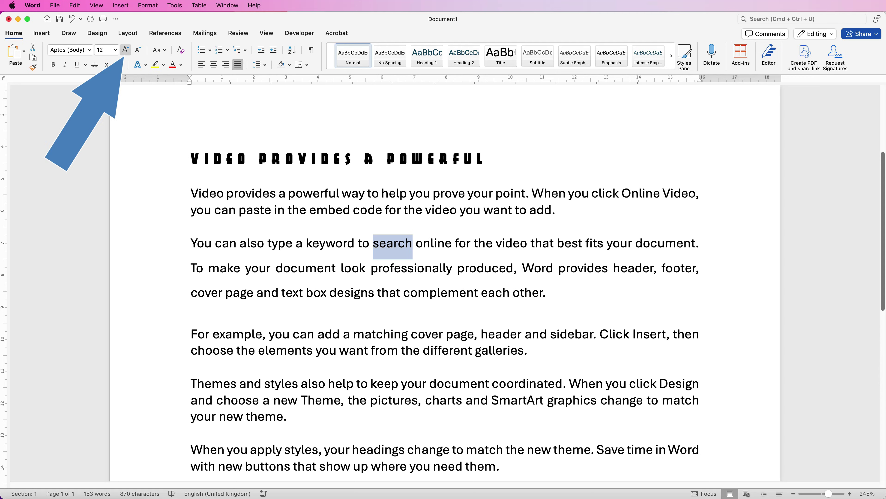
pyautogui.press('super+shift+period')
pyautogui.press('super+shift+period')
pyautogui.press('super+b')
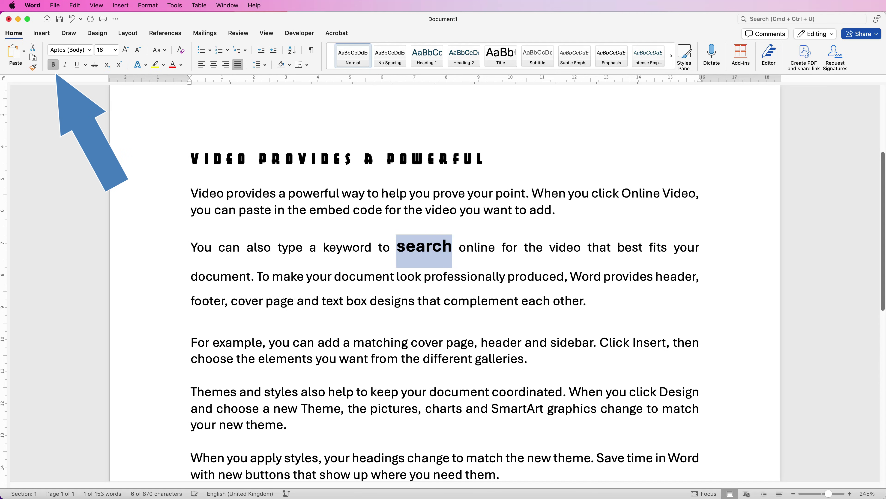
pyautogui.press('super+i')
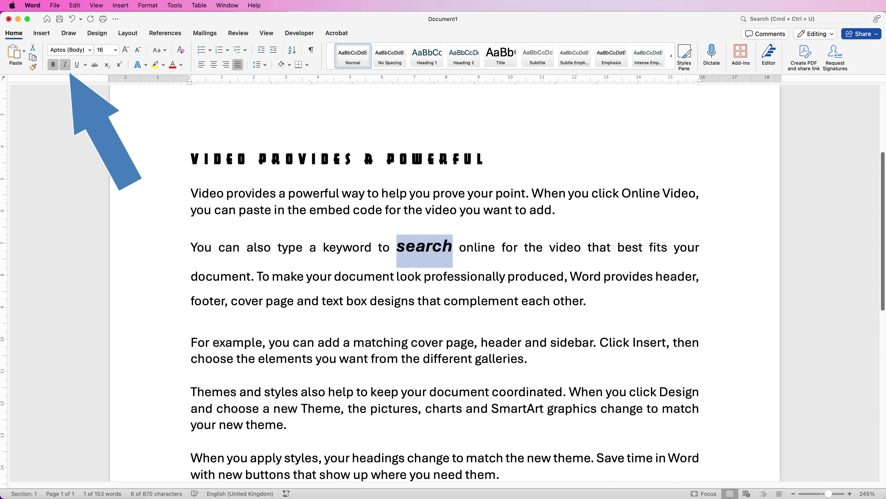
pyautogui.press('super+u')
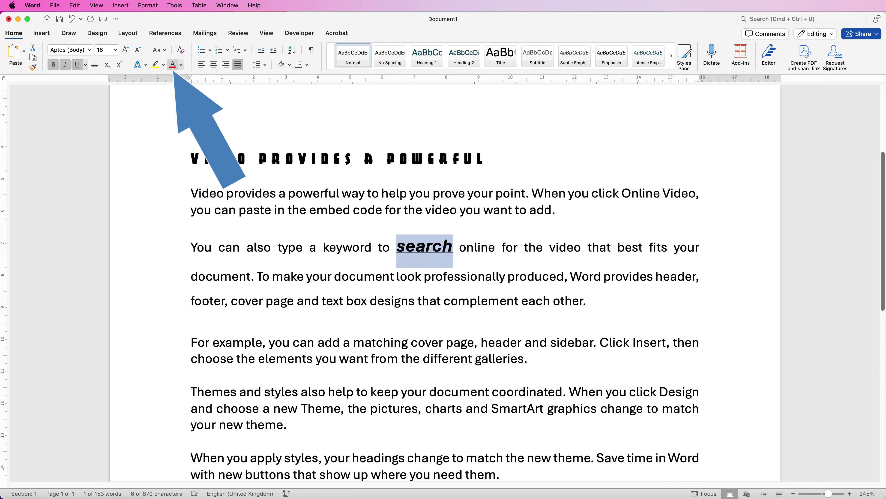
# Step: Colour the word "search" red and highlight it in yellow
pyautogui.click(172, 65)
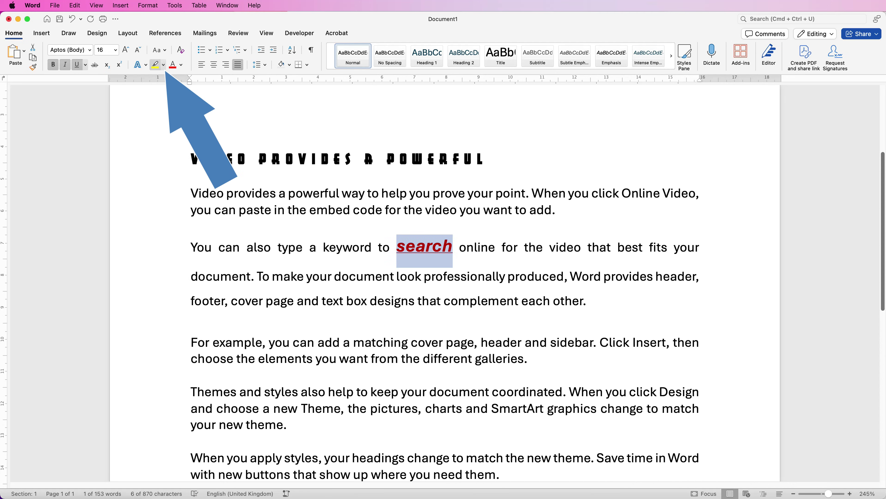
pyautogui.click(155, 65)
pyautogui.press('Left')
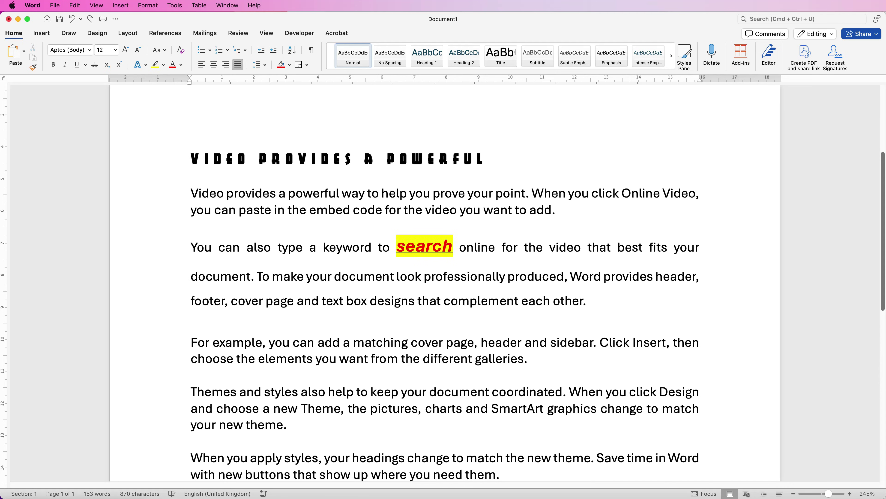
# Step: Add outside borders around the whole "Video provides a powerful way" paragraph
pyautogui.hotkey('alt', 'Up')
pyautogui.hotkey('shift', 'alt', 'Left')
pyautogui.hotkey('shift', 'alt', 'Left')
pyautogui.hotkey('shift', 'alt', 'Left')
pyautogui.hotkey('shift', 'alt', 'Left')
pyautogui.hotkey('shift', 'alt', 'Left')
pyautogui.hotkey('shift', 'alt', 'Left')
pyautogui.hotkey('shift', 'alt', 'Left')
pyautogui.hotkey('shift', 'alt', 'Left')
pyautogui.hotkey('shift', 'alt', 'Left')
pyautogui.hotkey('shift', 'alt', 'Left')
pyautogui.hotkey('shift', 'alt', 'Left')
pyautogui.hotkey('shift', 'alt', 'Left')
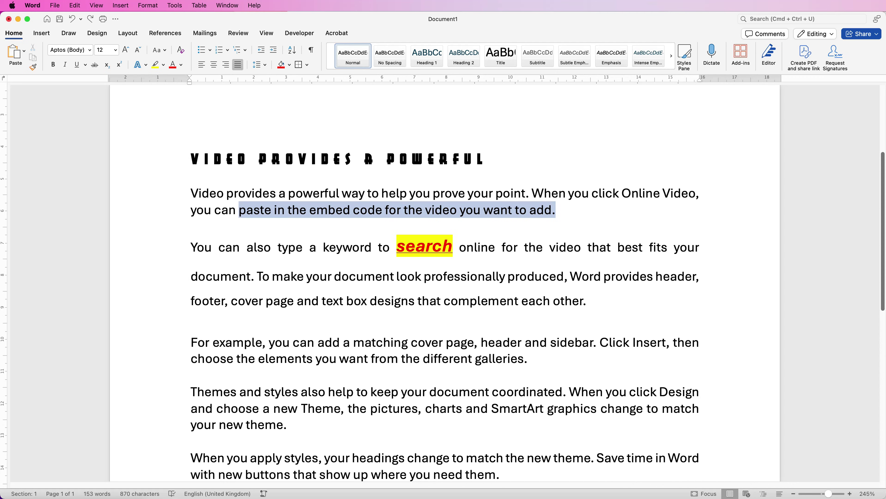
pyautogui.hotkey('shift', 'alt', 'Up')
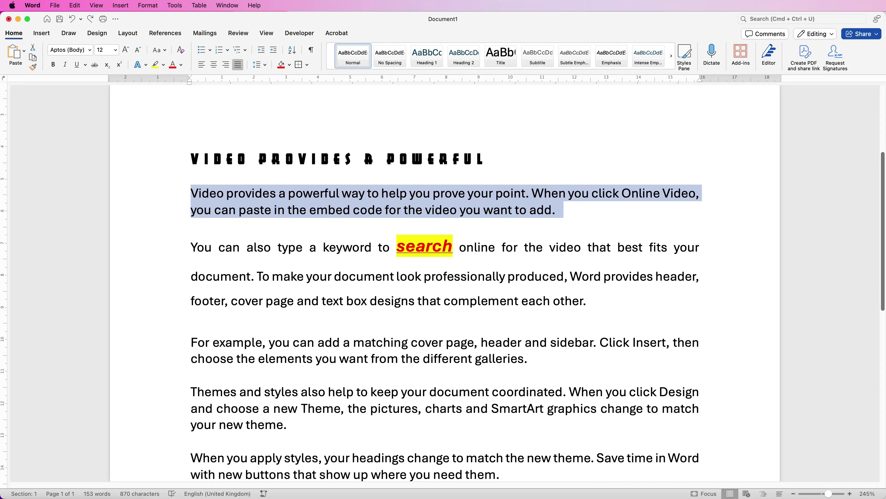
pyautogui.click(306, 65)
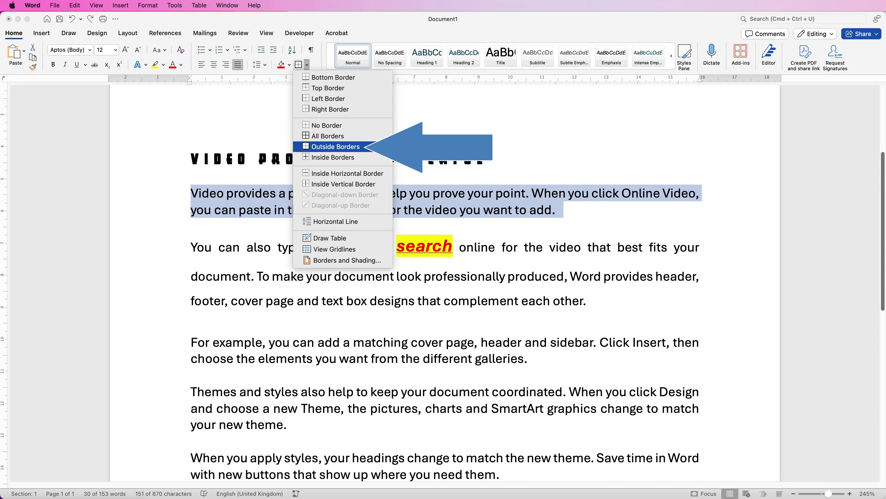
pyautogui.press('Return')
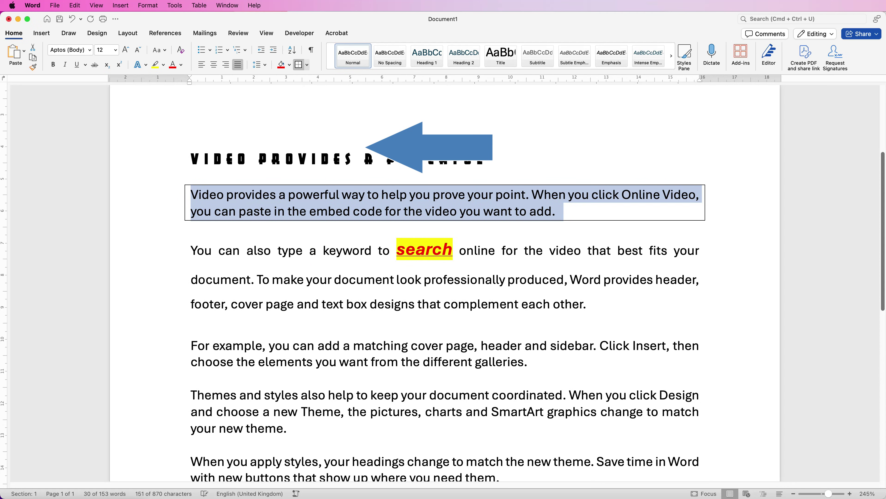
pyautogui.press('Escape')
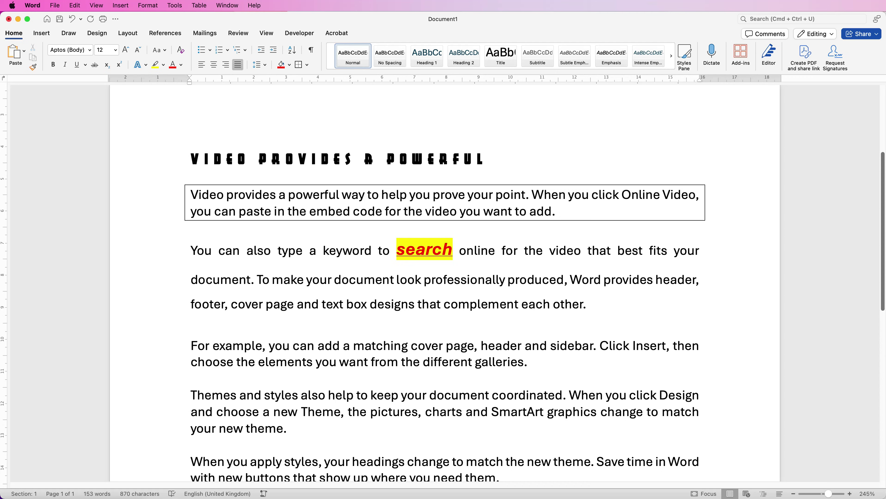
# Step: Strike through the phrase "To make your document look professionally produced"
pyautogui.moveTo(263, 279); pyautogui.dragTo(564, 280)
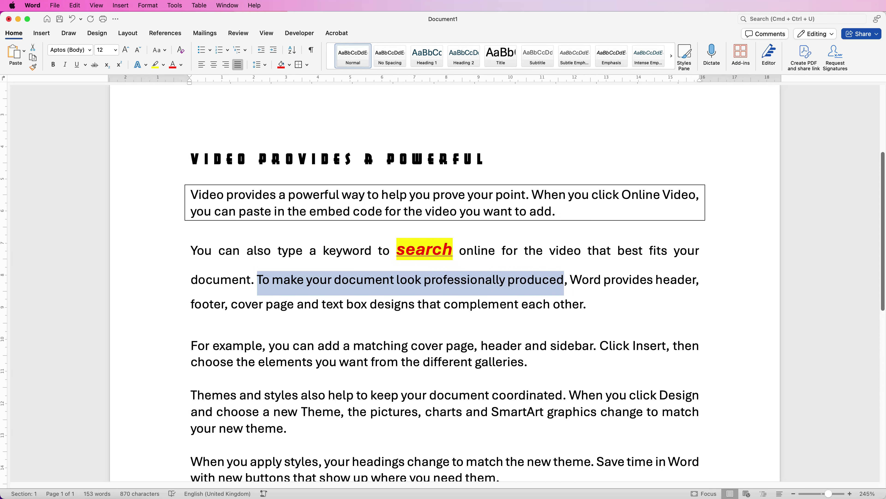
pyautogui.click(94, 65)
pyautogui.click(191, 303)
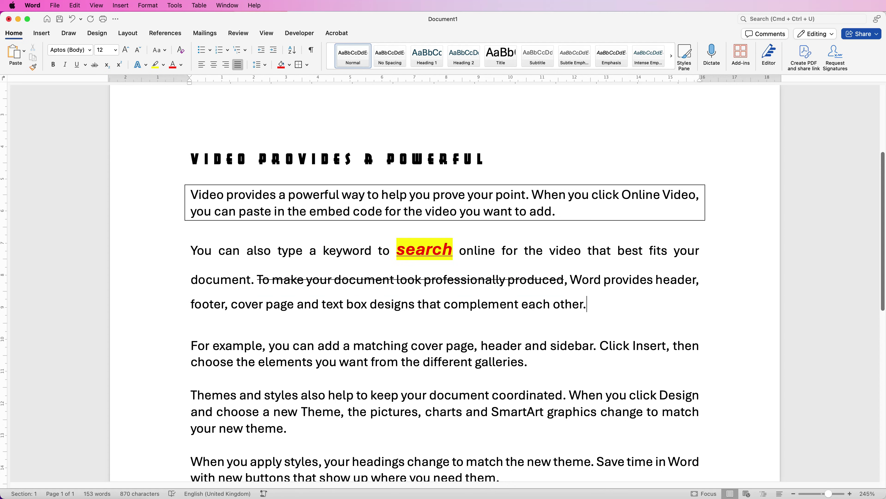
# Step: Clear all formatting, including the yellow highlight, from the heading and the first two body paragraphs
pyautogui.hotkey('alt', 'shift', 'Left')
pyautogui.hotkey('alt', 'shift', 'Left')
pyautogui.hotkey('alt', 'shift', 'Left')
pyautogui.hotkey('alt', 'shift', 'Left')
pyautogui.hotkey('alt', 'shift', 'Left')
pyautogui.hotkey('alt', 'shift', 'Left')
pyautogui.hotkey('alt', 'shift', 'Left')
pyautogui.hotkey('alt', 'shift', 'Left')
pyautogui.hotkey('alt', 'shift', 'Left')
pyautogui.hotkey('alt', 'shift', 'Left')
pyautogui.hotkey('alt', 'shift', 'Left')
pyautogui.hotkey('alt', 'shift', 'Left')
pyautogui.hotkey('alt', 'shift', 'Left')
pyautogui.hotkey('alt', 'shift', 'Left')
pyautogui.hotkey('alt', 'shift', 'Left')
pyautogui.hotkey('alt', 'shift', 'Left')
pyautogui.hotkey('alt', 'shift', 'Left')
pyautogui.hotkey('alt', 'shift', 'Left')
pyautogui.hotkey('alt', 'shift', 'Left')
pyautogui.hotkey('alt', 'shift', 'Left')
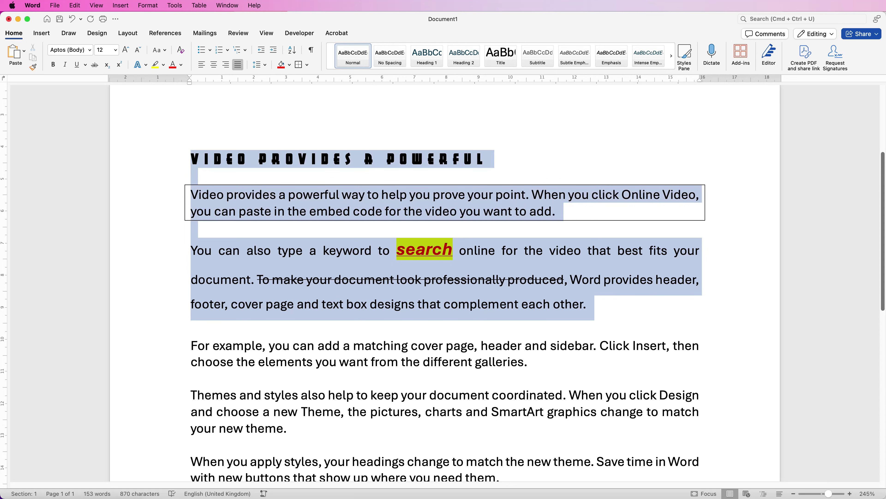
pyautogui.click(180, 50)
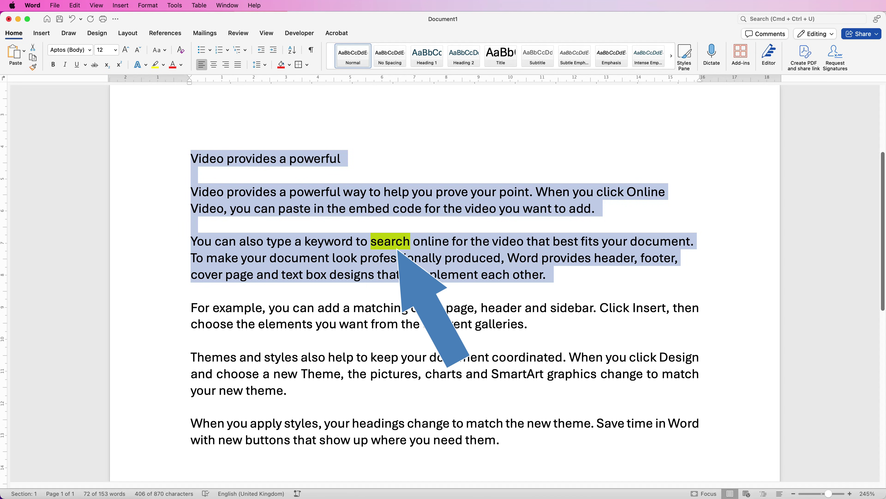
pyautogui.click(163, 65)
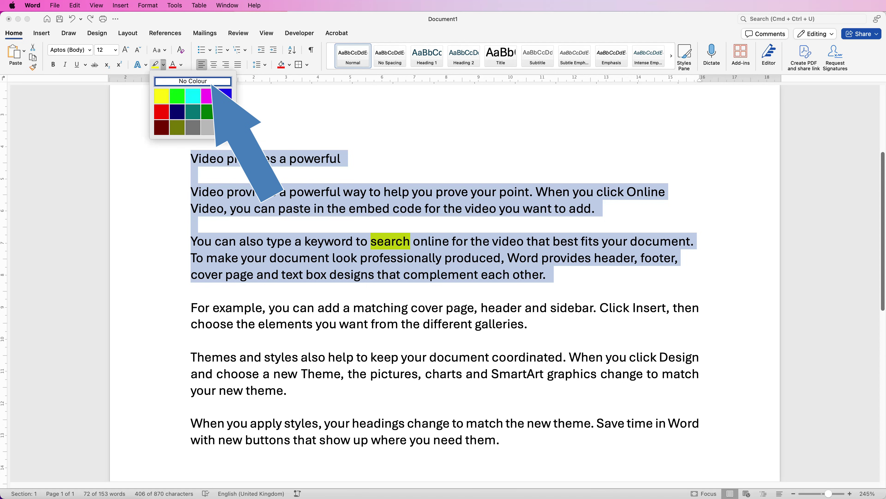
pyautogui.click(193, 81)
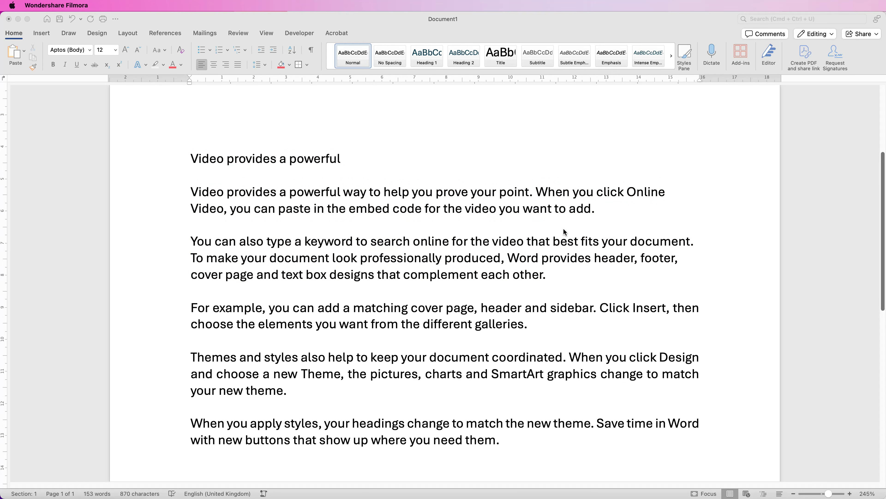
# Step: Insert WordArt reading "TEXT" in the light orange style with an orange outline, and place it beside the "Video provides a powerful" heading
pyautogui.click(289, 103)
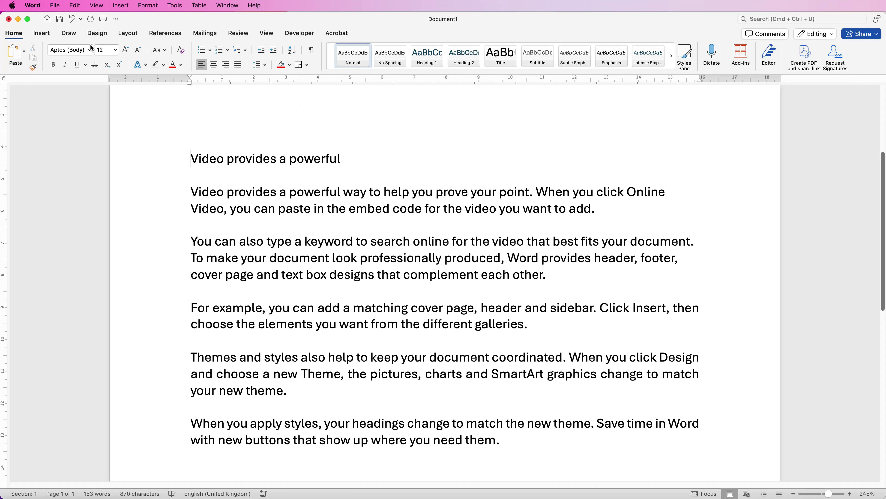
pyautogui.click(44, 34)
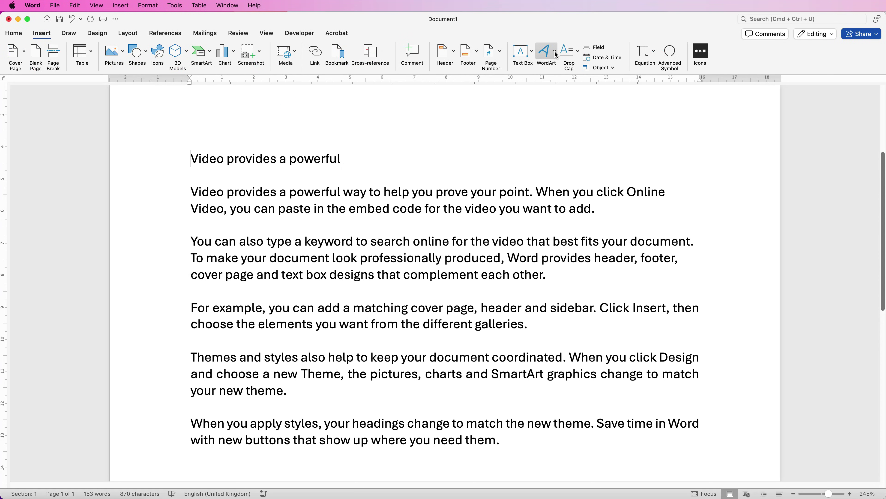
pyautogui.click(555, 53)
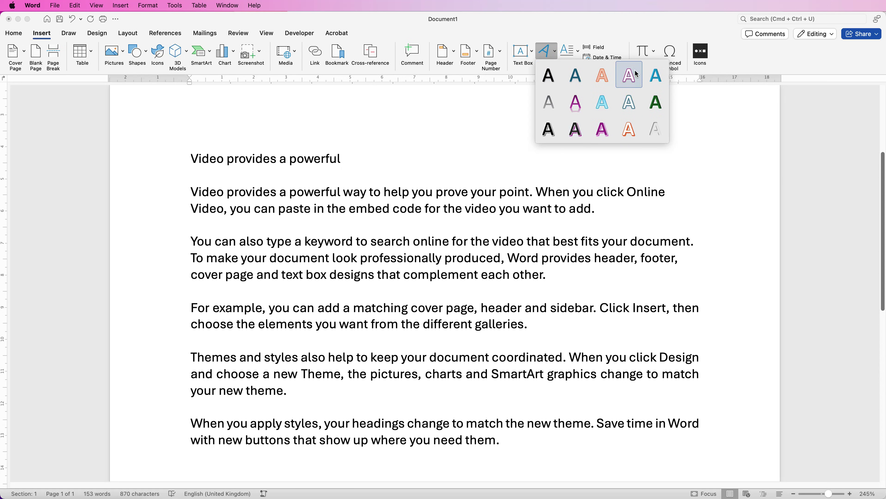
pyautogui.click(604, 88)
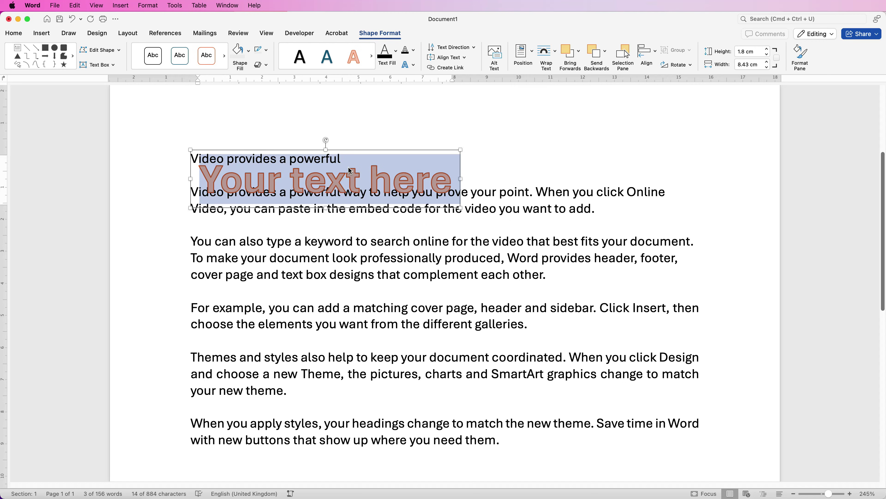
pyautogui.write('TEXT')
pyautogui.click(362, 171)
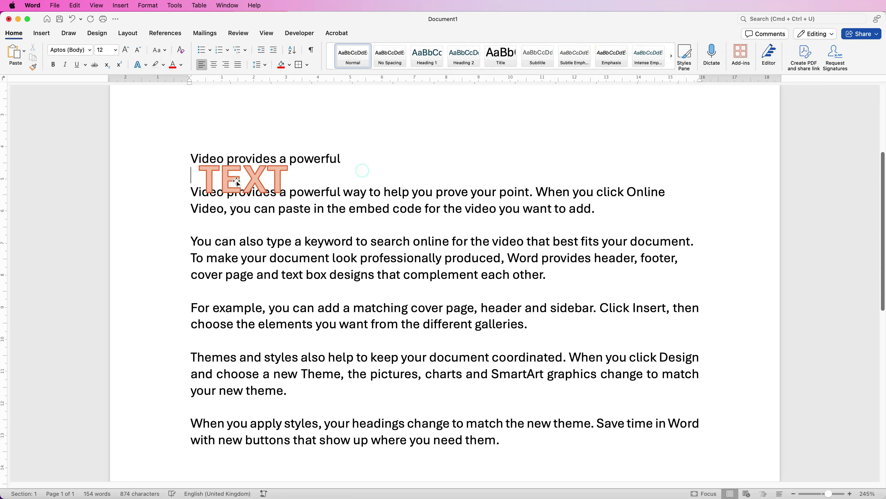
pyautogui.moveTo(236, 182); pyautogui.dragTo(418, 155)
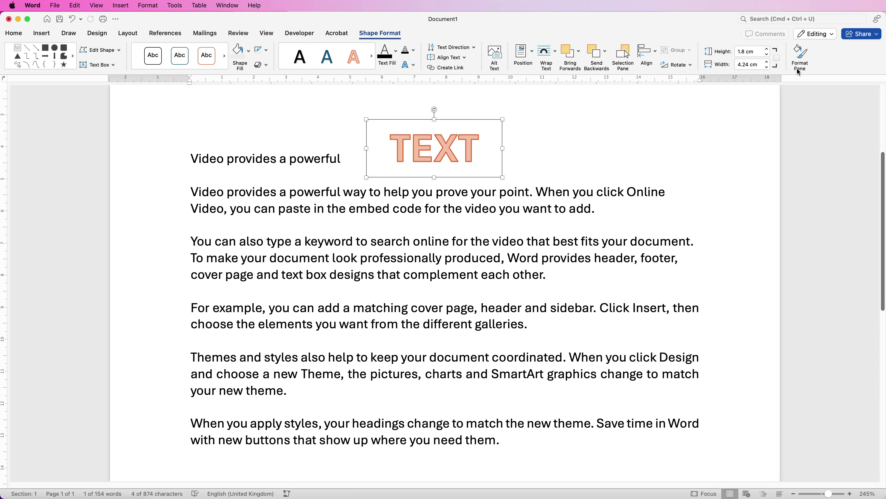
# Step: Change the WordArt's solid text fill to the recently used bright purple
pyautogui.click(800, 55)
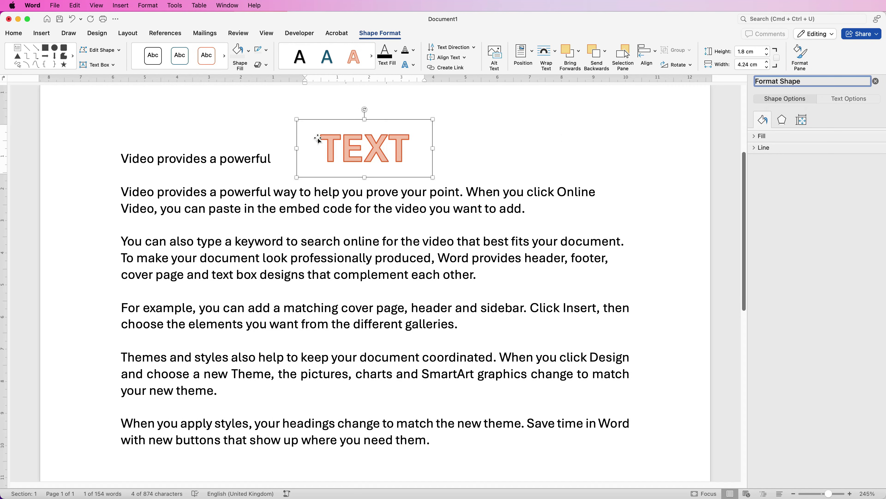
pyautogui.click(840, 98)
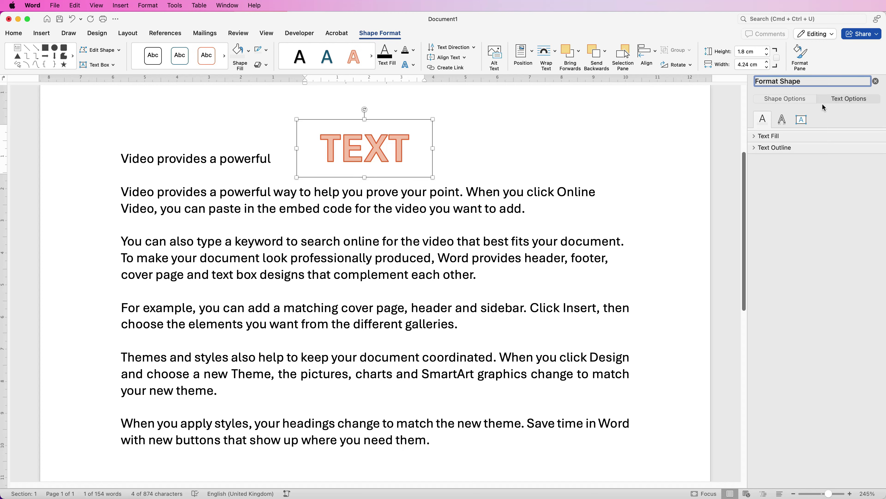
pyautogui.click(755, 136)
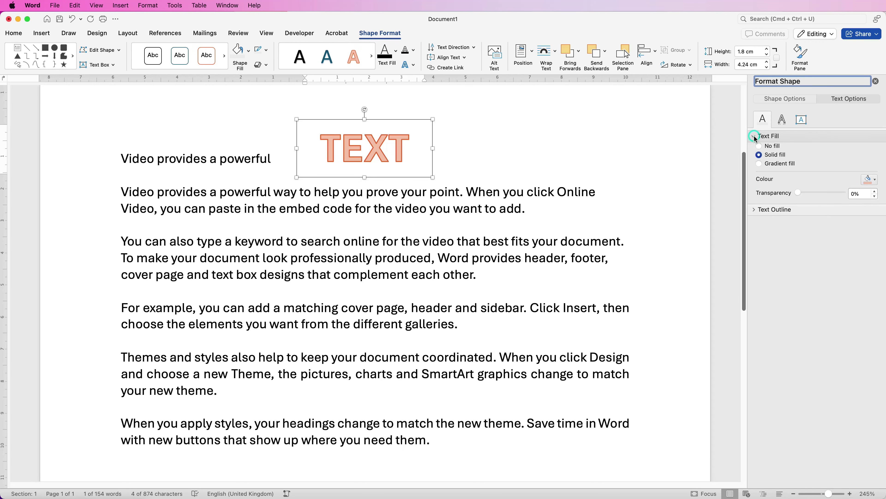
pyautogui.click(754, 214)
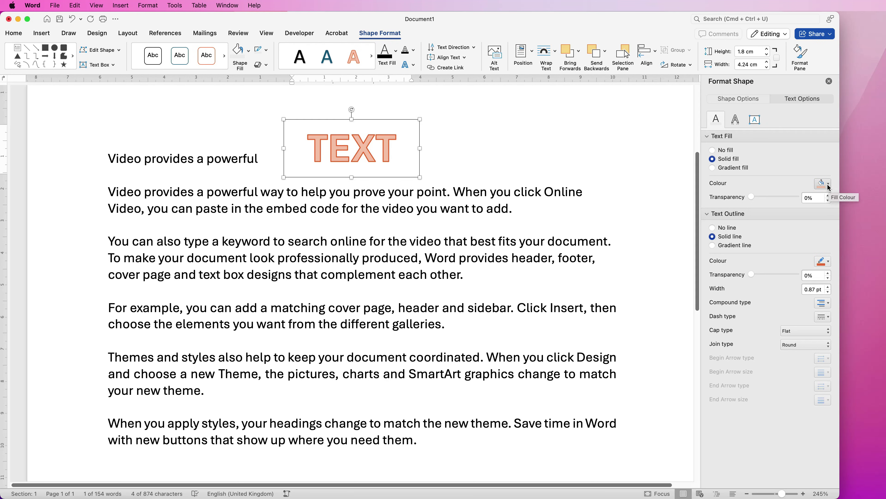
pyautogui.click(829, 184)
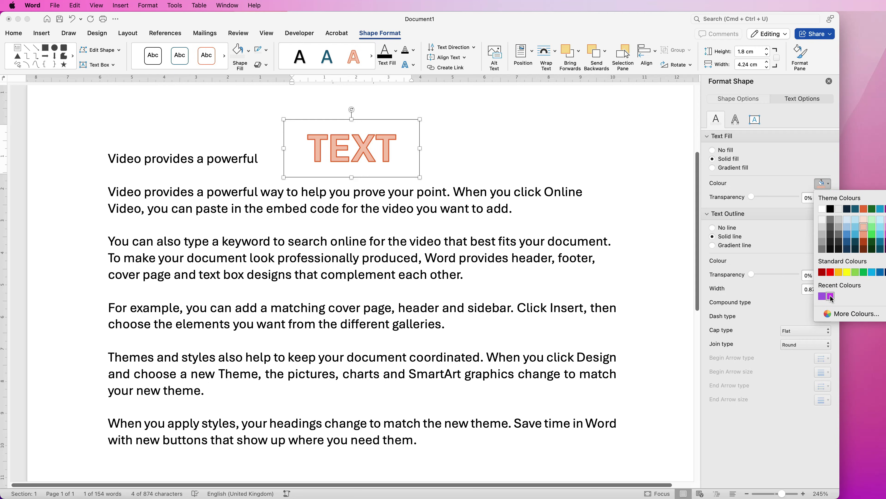
pyautogui.click(830, 297)
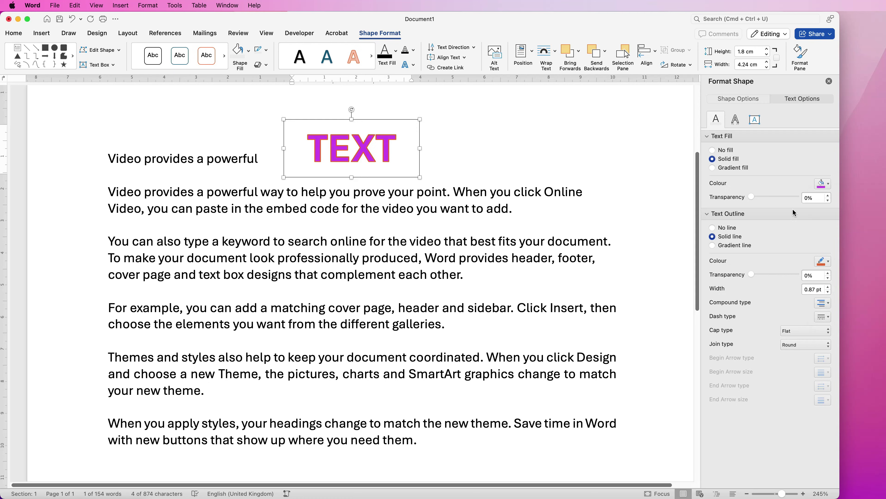
pyautogui.moveTo(751, 196)
pyautogui.mouseDown()
pyautogui.moveTo(786, 198)
pyautogui.moveTo(748, 200)
pyautogui.mouseUp()
# Step: Change the WordArt's text outline to the standard blue colour with a width of 1 pt
pyautogui.click(829, 262)
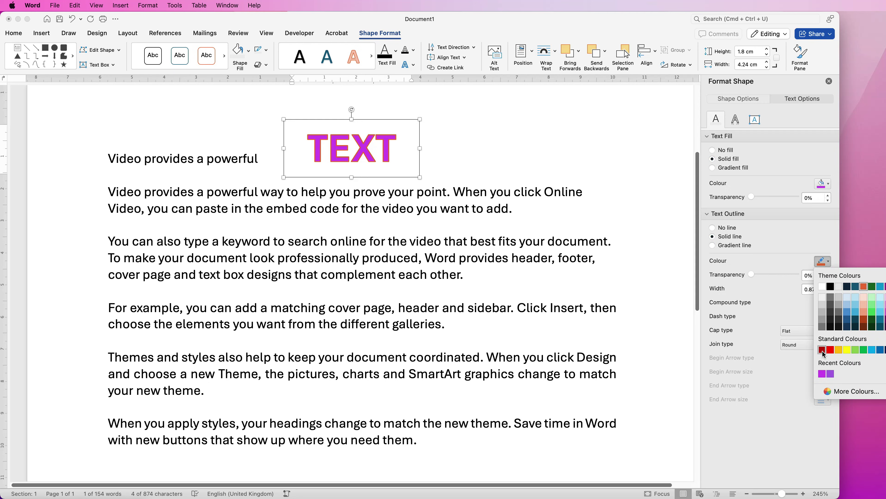
pyautogui.click(880, 350)
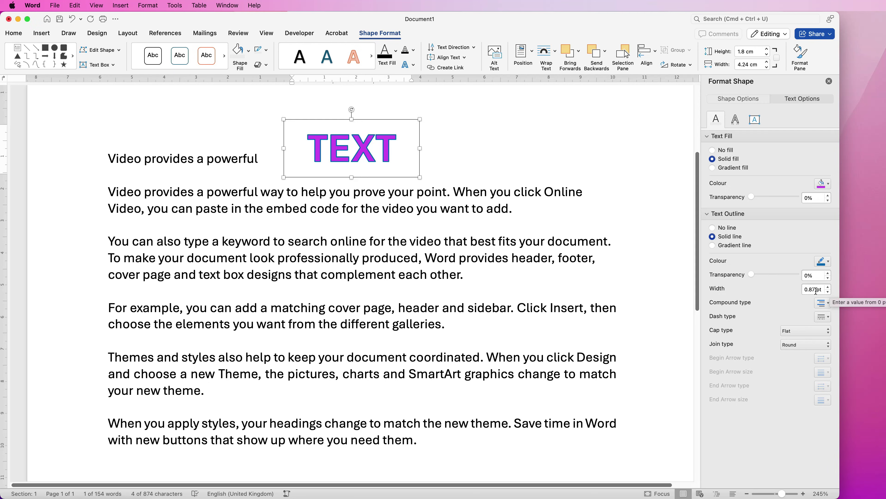
pyautogui.click(828, 287)
pyautogui.click(828, 287)
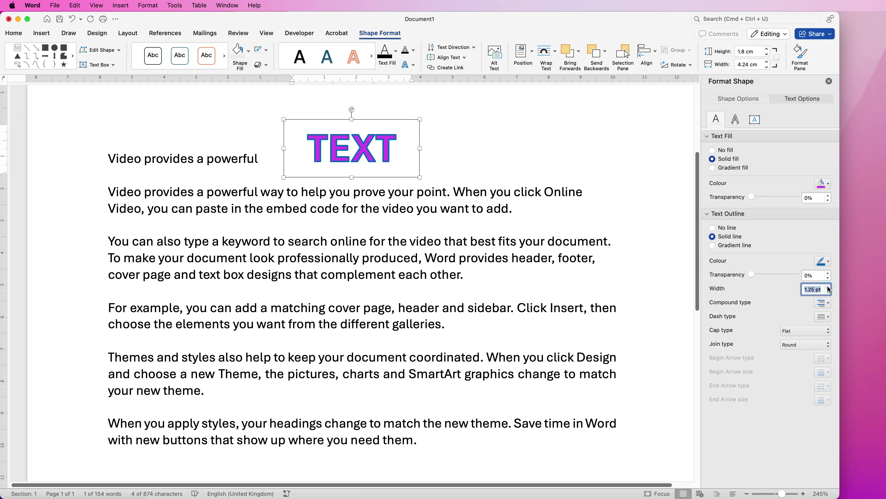
pyautogui.click(828, 287)
pyautogui.click(828, 287)
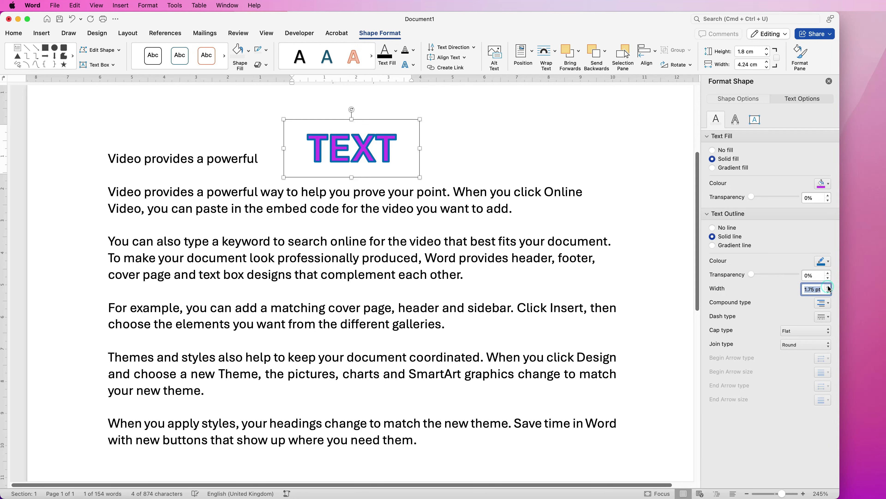
pyautogui.click(828, 288)
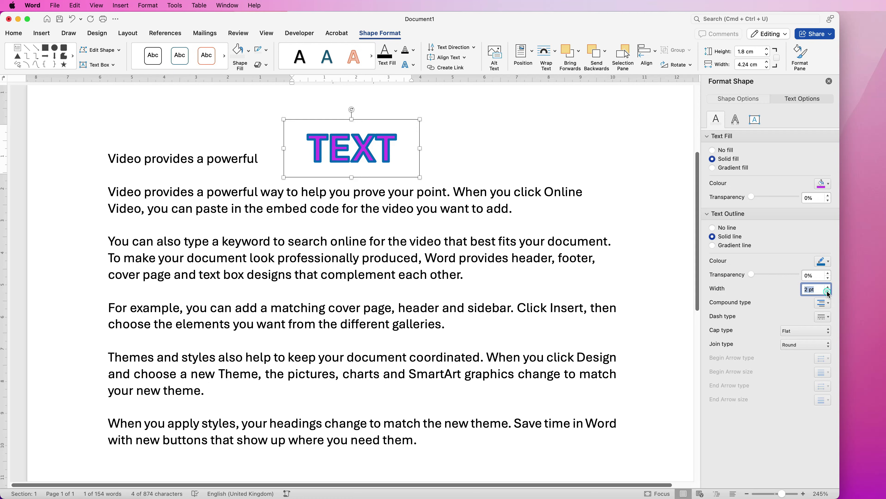
pyautogui.click(828, 291)
pyautogui.click(829, 291)
pyautogui.click(829, 291)
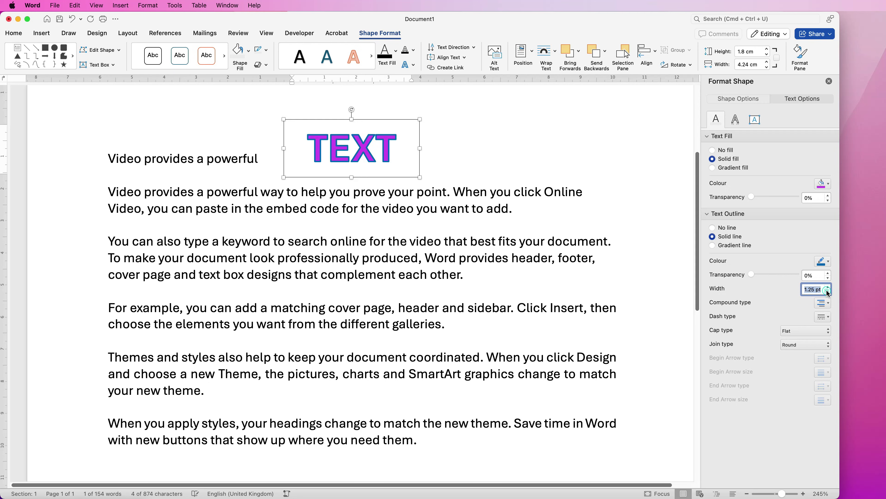
pyautogui.click(828, 292)
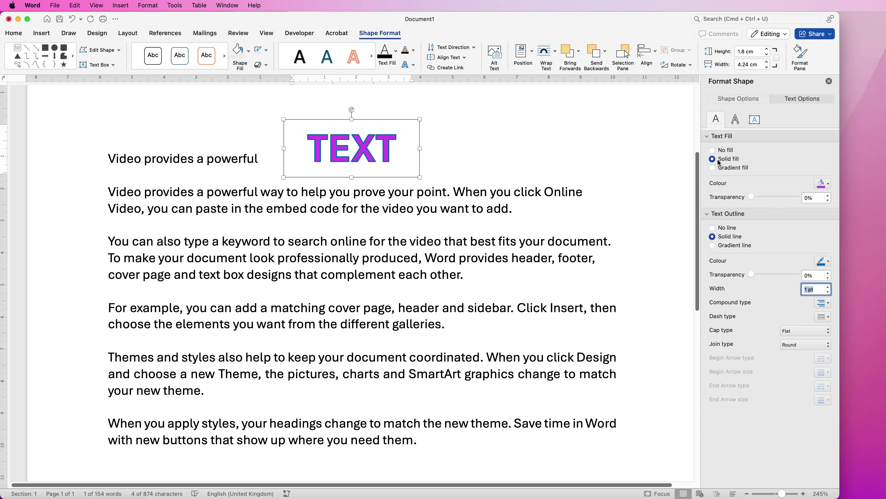
# Step: Apply the first outer shadow preset to the WordArt text
pyautogui.click(736, 121)
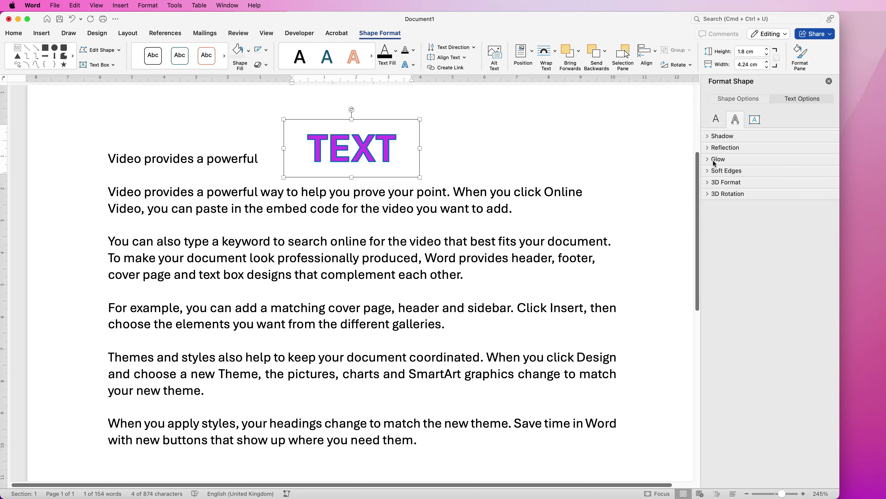
pyautogui.click(709, 136)
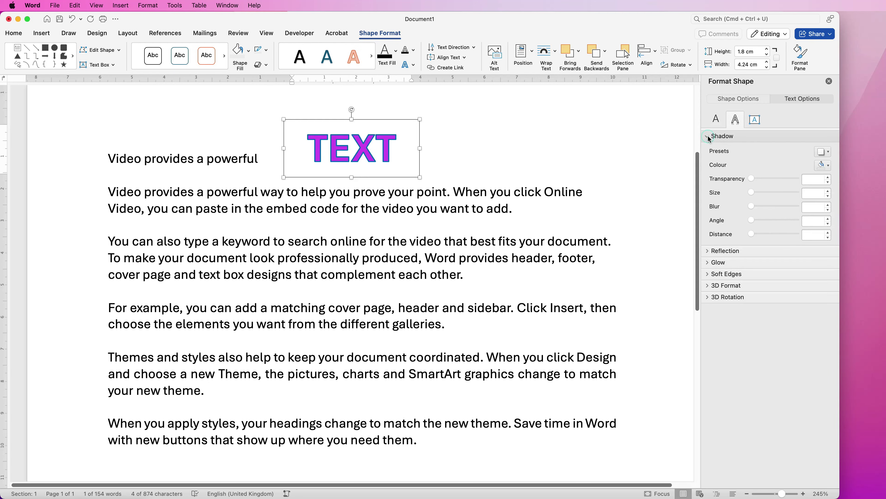
pyautogui.click(827, 152)
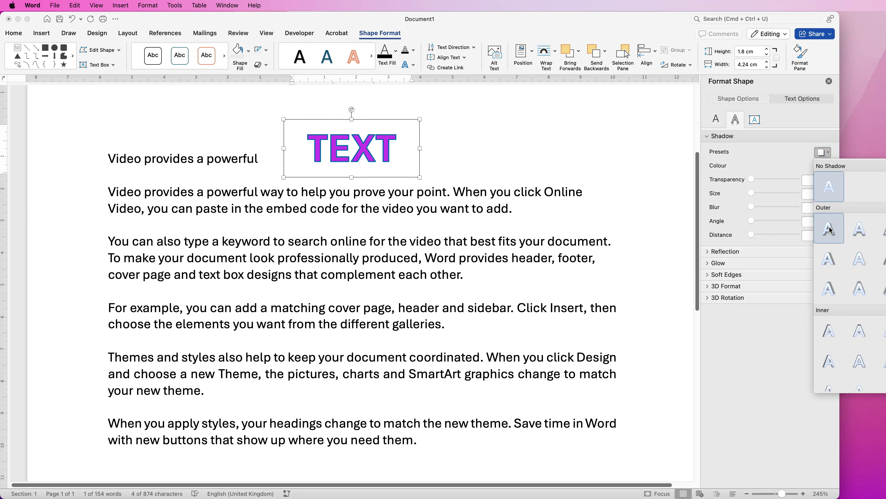
pyautogui.click(830, 235)
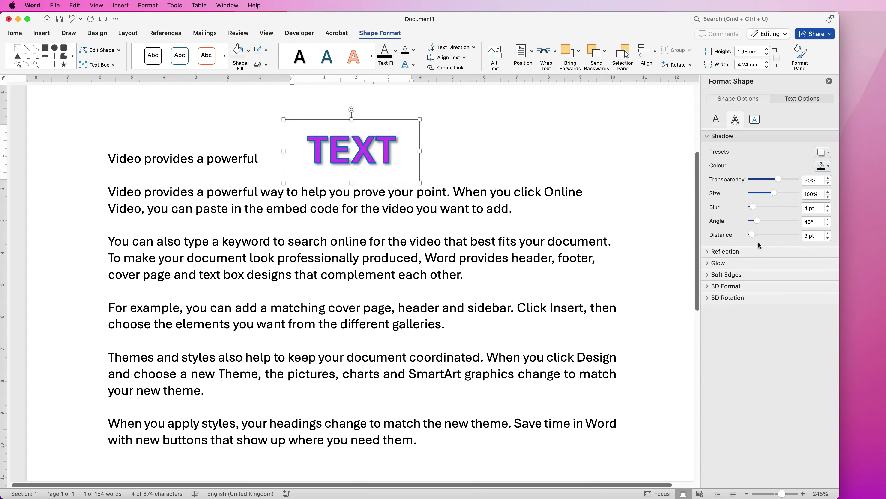
pyautogui.click(706, 137)
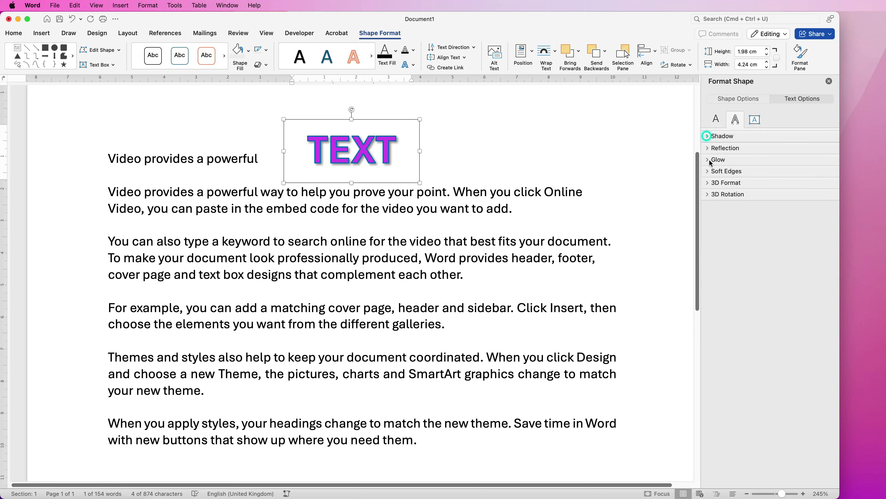
# Step: Apply the second reflection variation in the first row of presets to the WordArt text
pyautogui.click(708, 148)
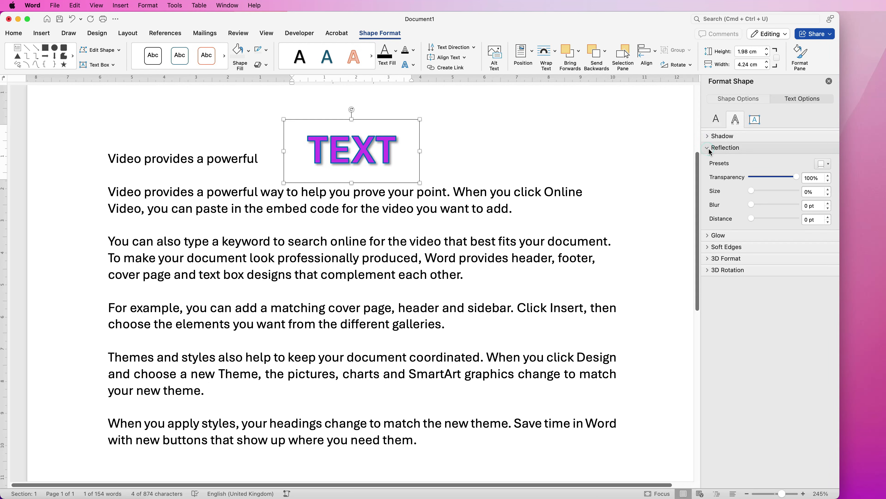
pyautogui.click(830, 165)
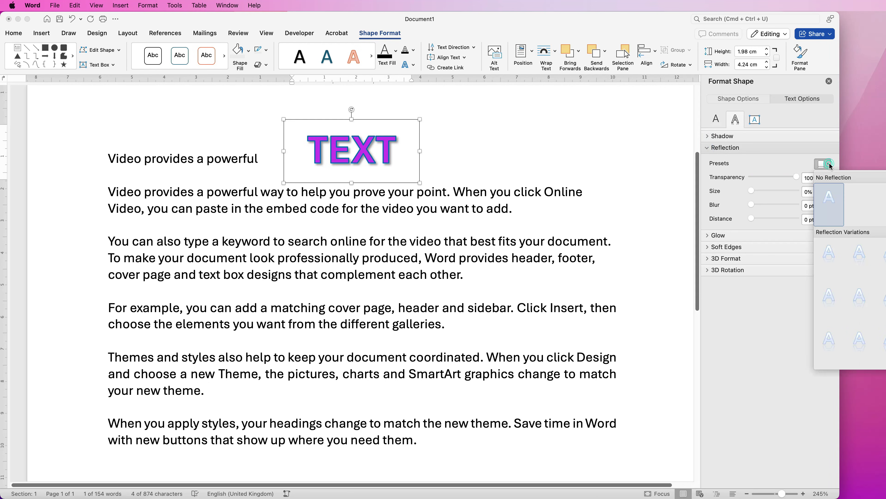
pyautogui.click(859, 255)
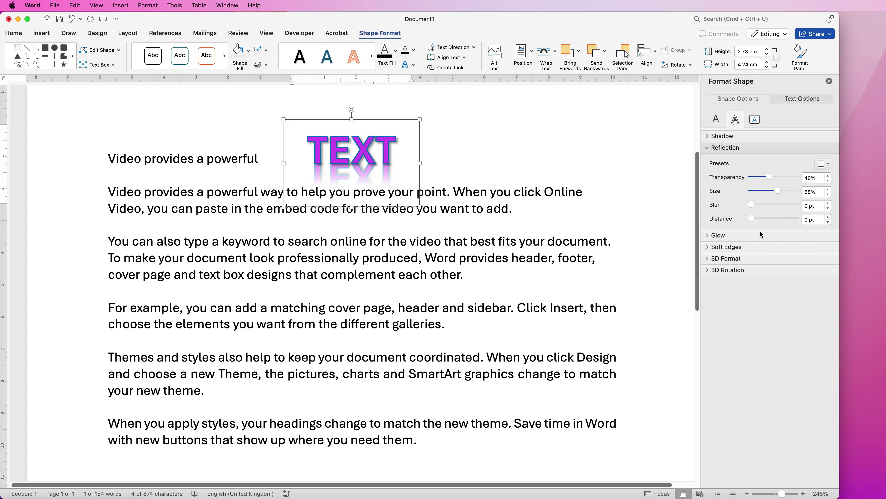
pyautogui.click(708, 148)
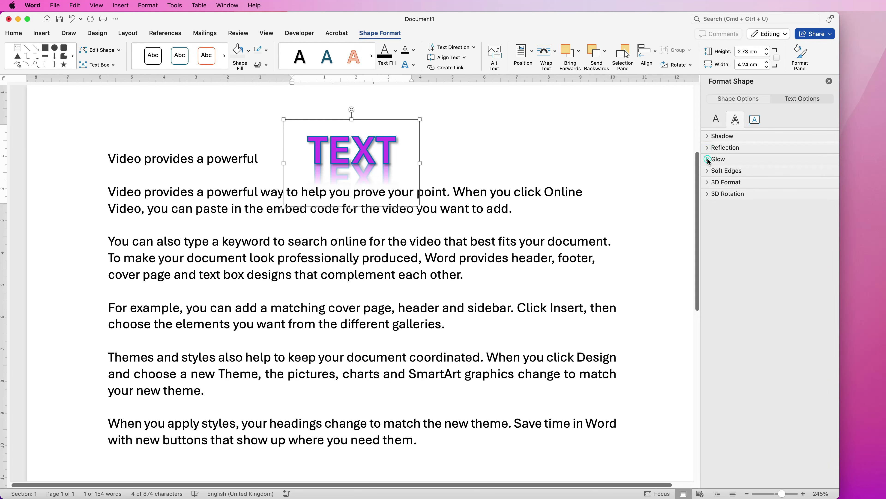
# Step: Add the orange 8 pt glow variation to the WordArt text
pyautogui.click(708, 160)
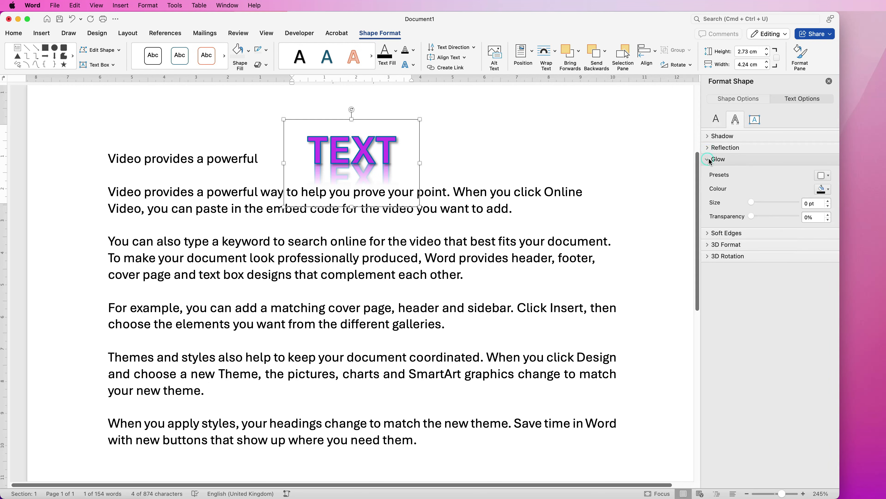
pyautogui.click(827, 175)
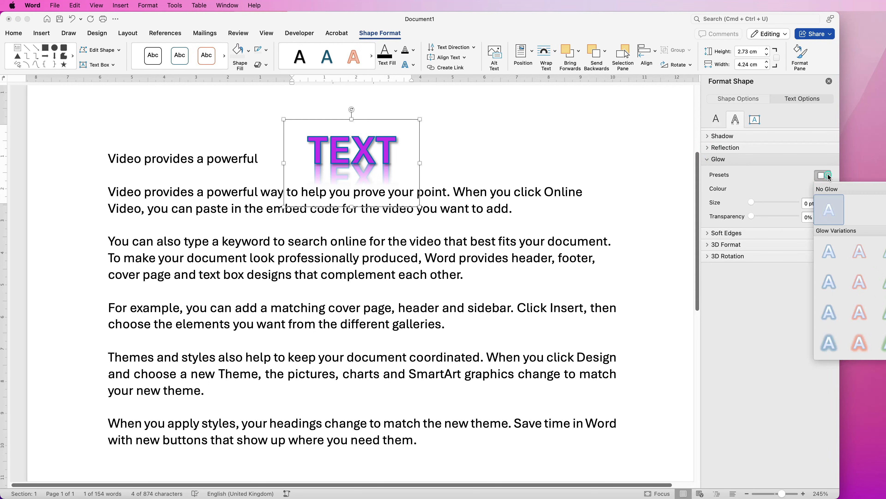
pyautogui.click(858, 282)
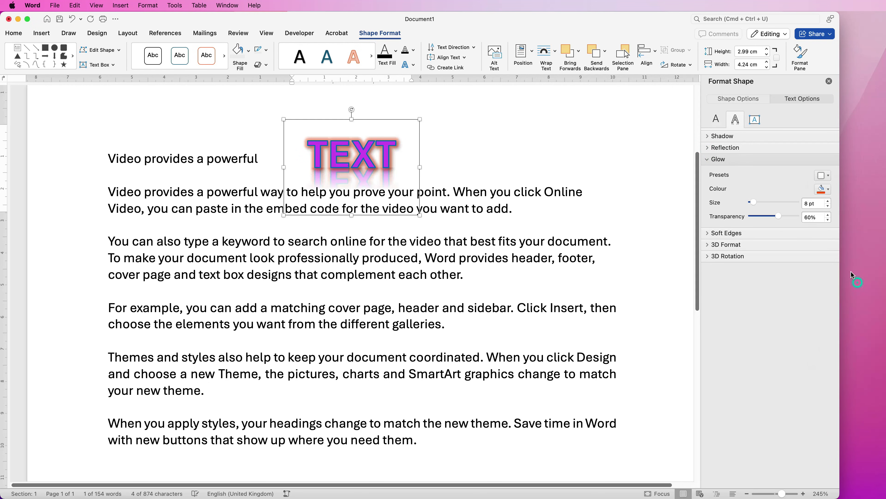
# Step: Change the glow colour of the WordArt text to the standard blue
pyautogui.click(828, 190)
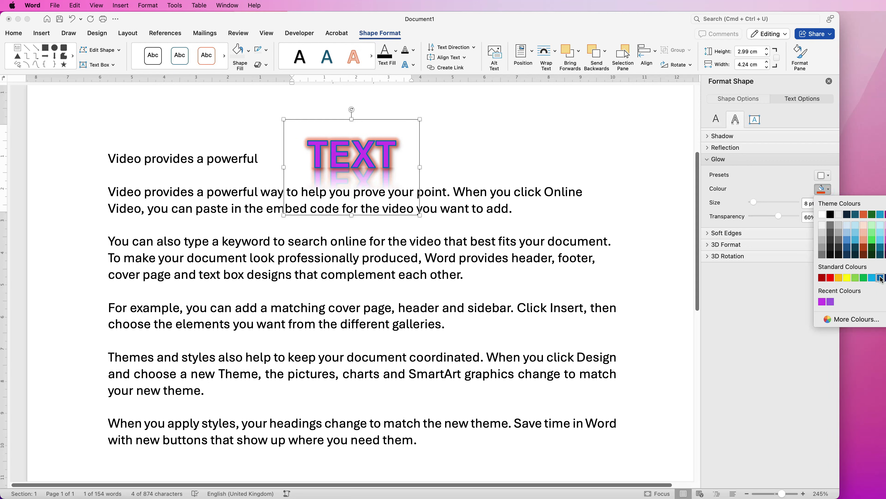
pyautogui.click(881, 278)
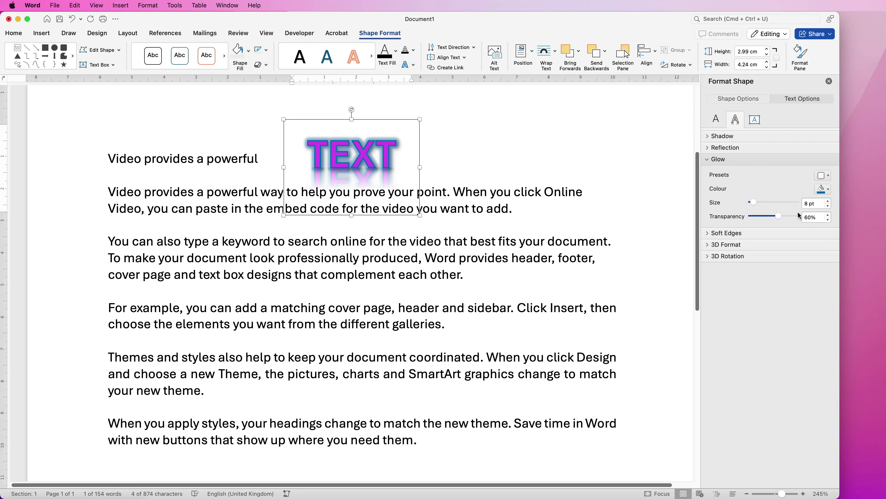
pyautogui.click(707, 160)
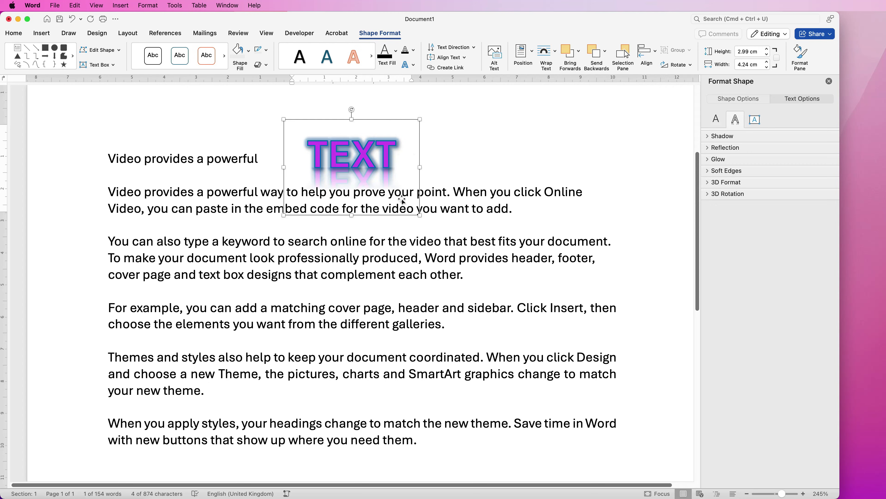
# Step: Move the WordArt up above the body text and place a duplicate of it alongside on the same line
pyautogui.moveTo(355, 157); pyautogui.dragTo(337, 120)
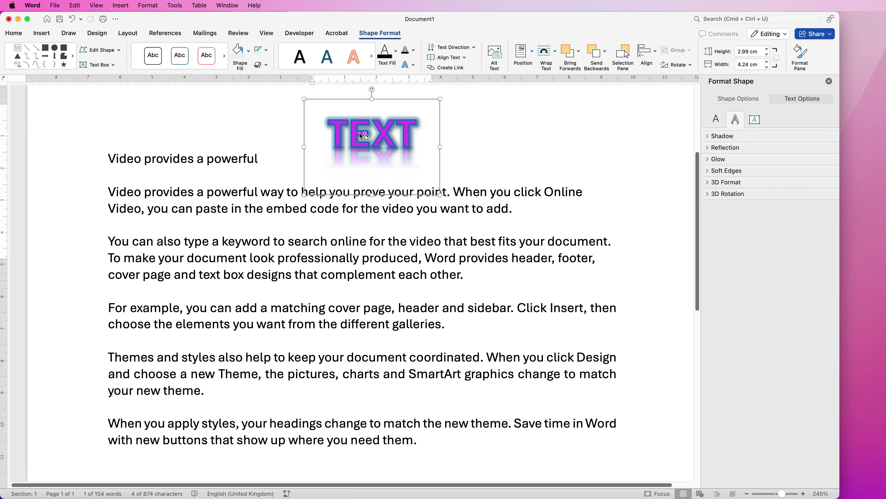
pyautogui.moveTo(360, 132); pyautogui.dragTo(467, 122)
pyautogui.click(599, 131)
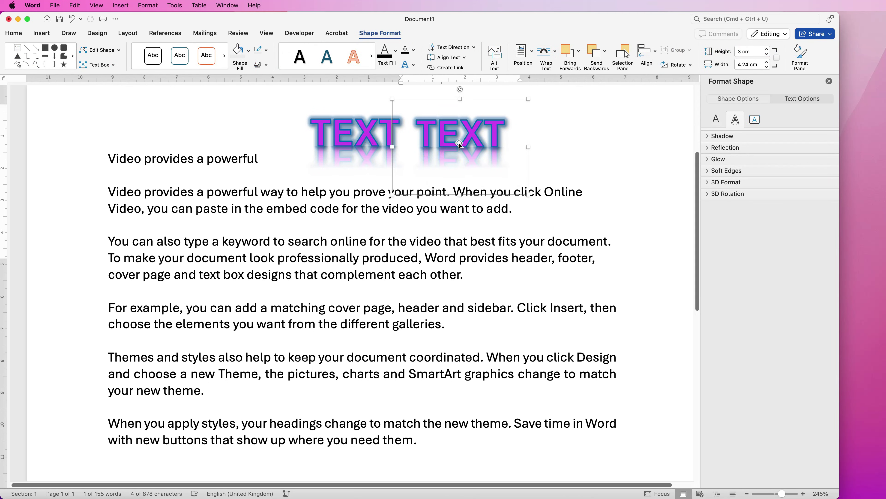
# Step: Remove the shadow from both WordArt objects together using the No Shadow preset
pyautogui.keyDown('shift'); pyautogui.click(361, 133); pyautogui.keyUp('shift')
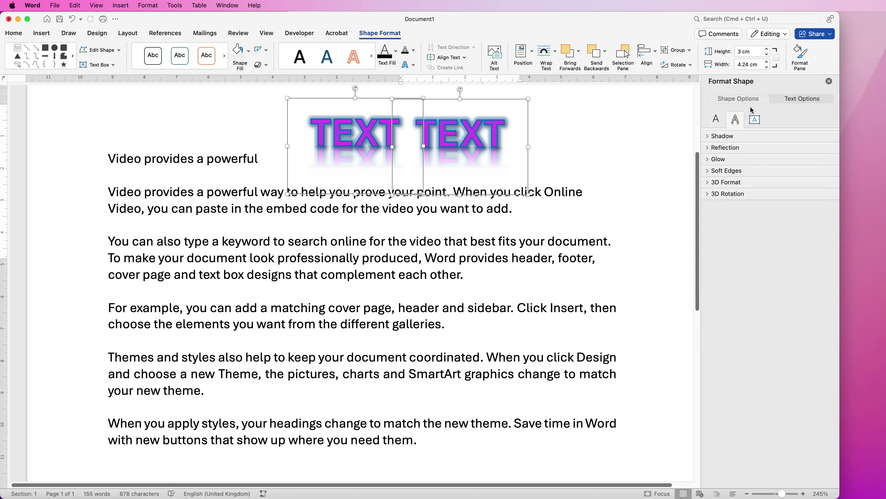
pyautogui.click(708, 136)
pyautogui.click(824, 152)
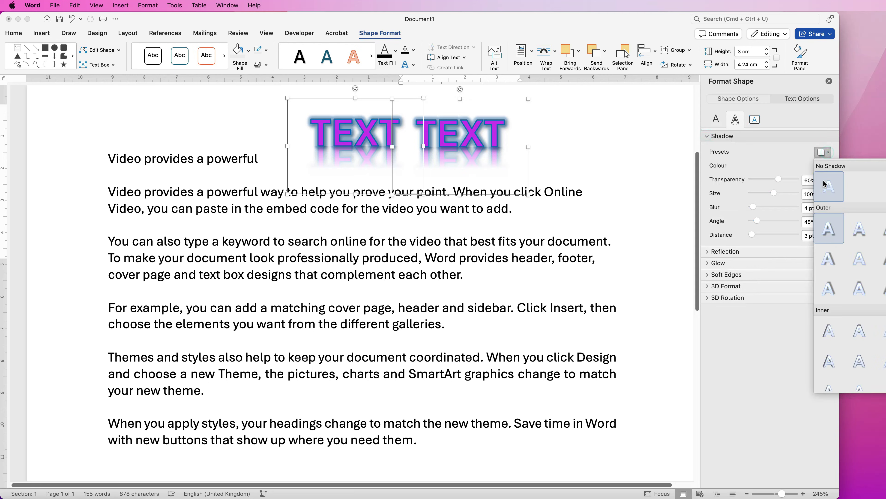
pyautogui.click(829, 187)
pyautogui.click(707, 136)
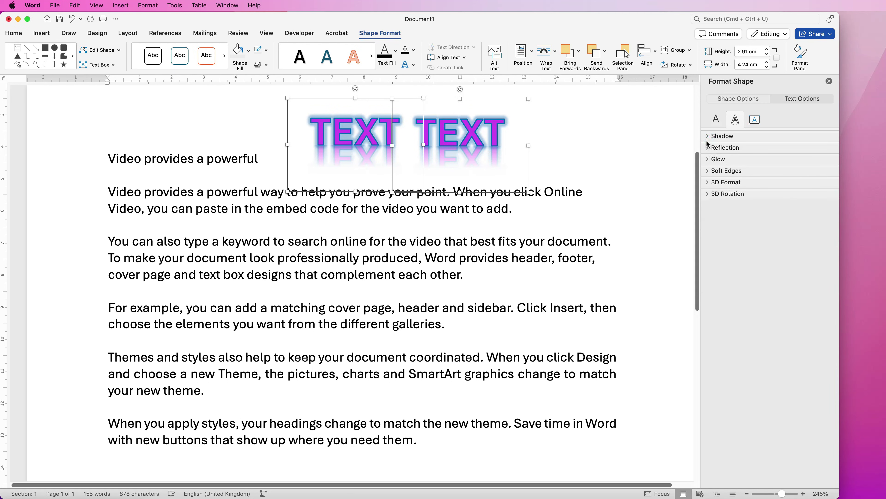
# Step: Remove the reflection from both selected WordArt objects with the no-reflection preset
pyautogui.click(709, 148)
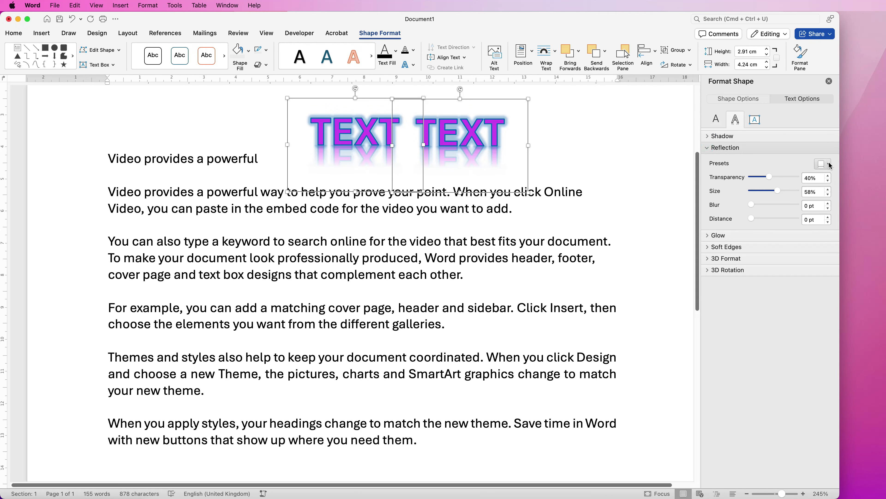
pyautogui.click(824, 163)
pyautogui.click(829, 202)
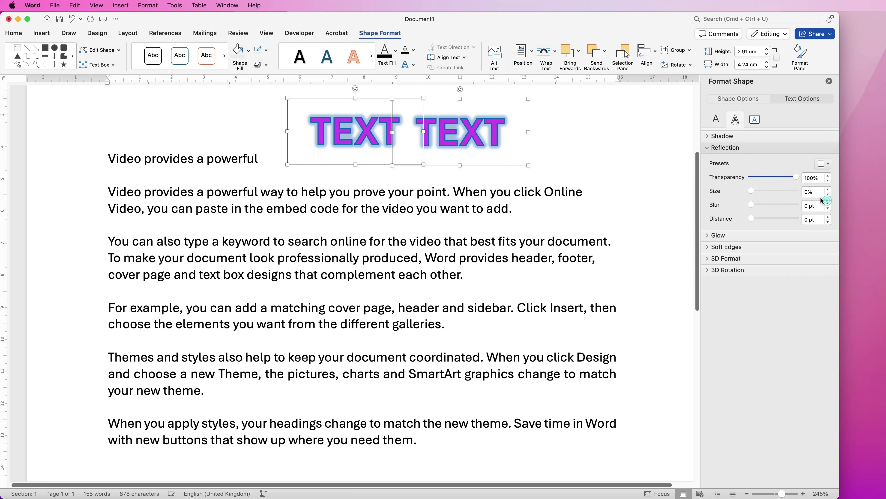
pyautogui.click(708, 148)
# Step: Remove the glow from both selected WordArt objects with the no-glow preset
pyautogui.click(707, 160)
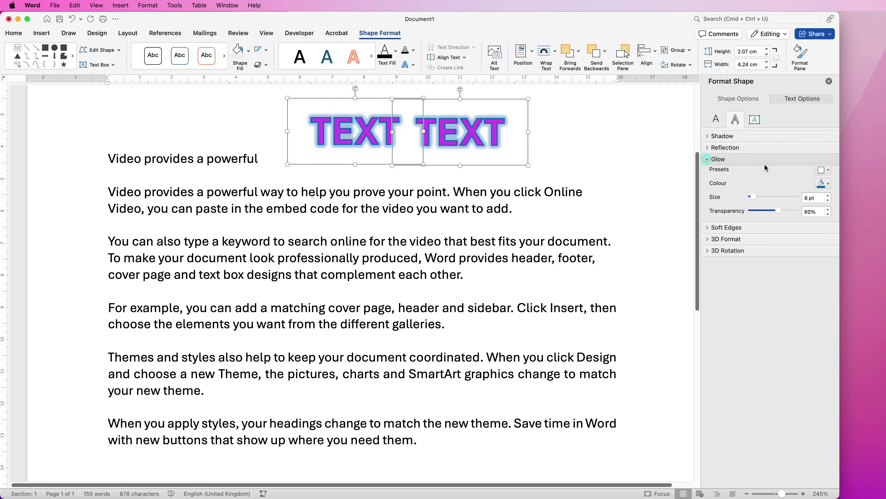
pyautogui.click(828, 176)
pyautogui.click(827, 211)
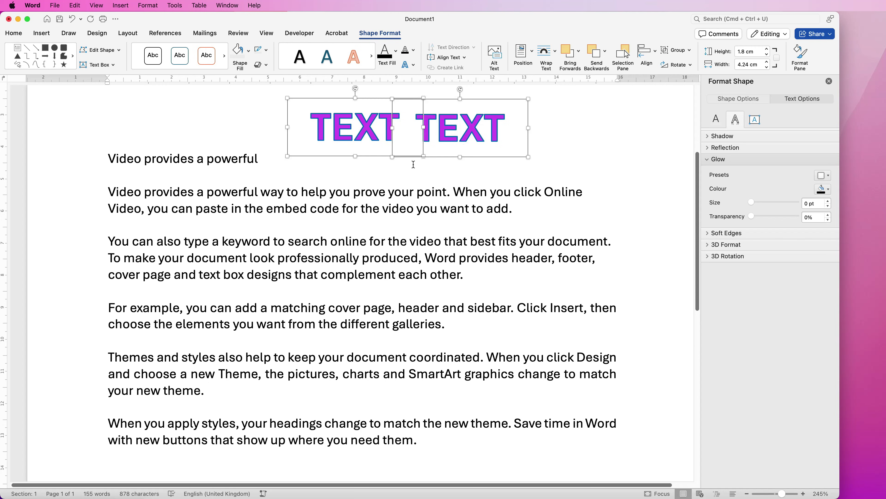
# Step: Space the second WordArt further from the first and align the two vertically to their middle
pyautogui.moveTo(473, 129); pyautogui.dragTo(493, 129)
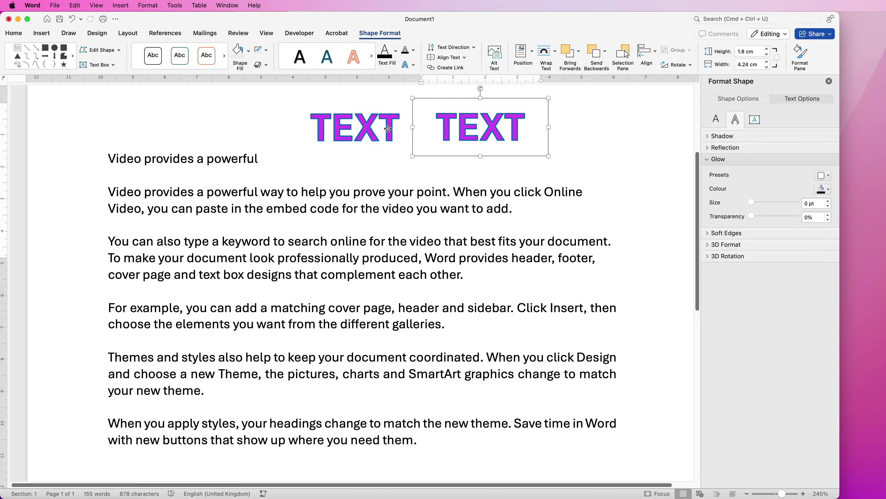
pyautogui.keyDown('shift'); pyautogui.click(388, 128); pyautogui.keyUp('shift')
pyautogui.click(654, 52)
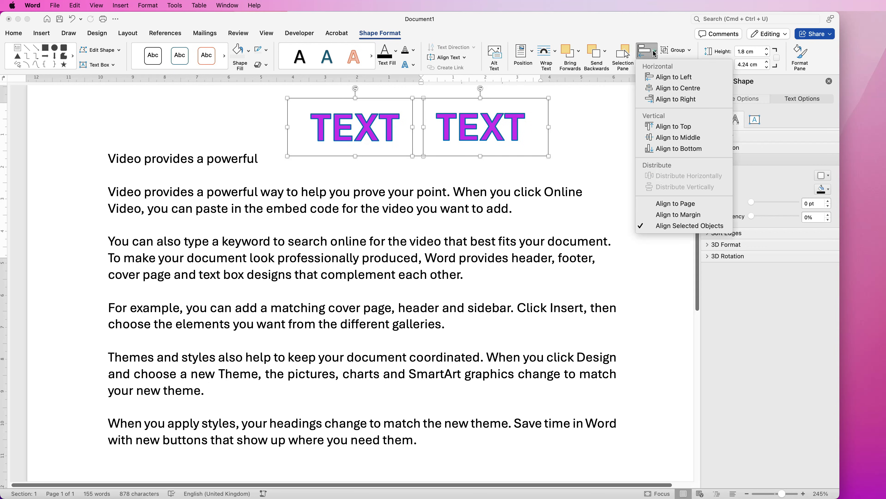
pyautogui.click(657, 139)
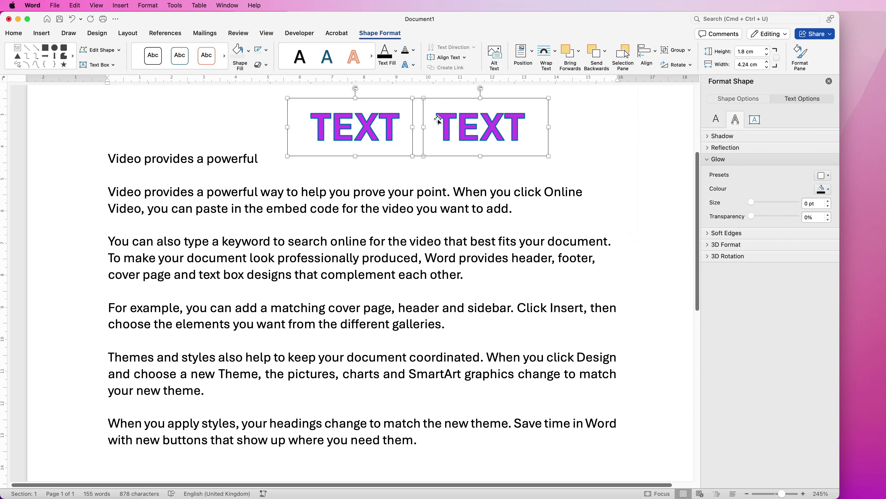
pyautogui.click(583, 123)
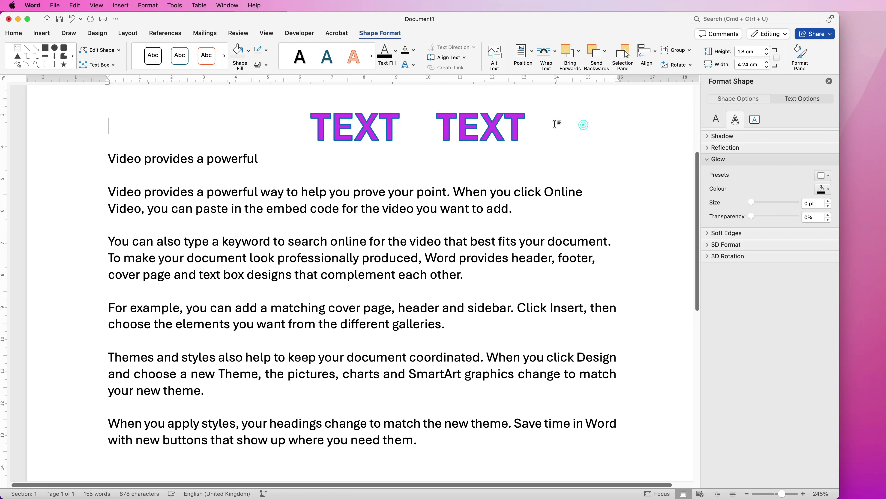
# Step: Place the second WordArt directly below the first and align both horizontally to centre
pyautogui.moveTo(481, 127); pyautogui.dragTo(355, 167)
pyautogui.keyDown('shift'); pyautogui.click(377, 123); pyautogui.keyUp('shift')
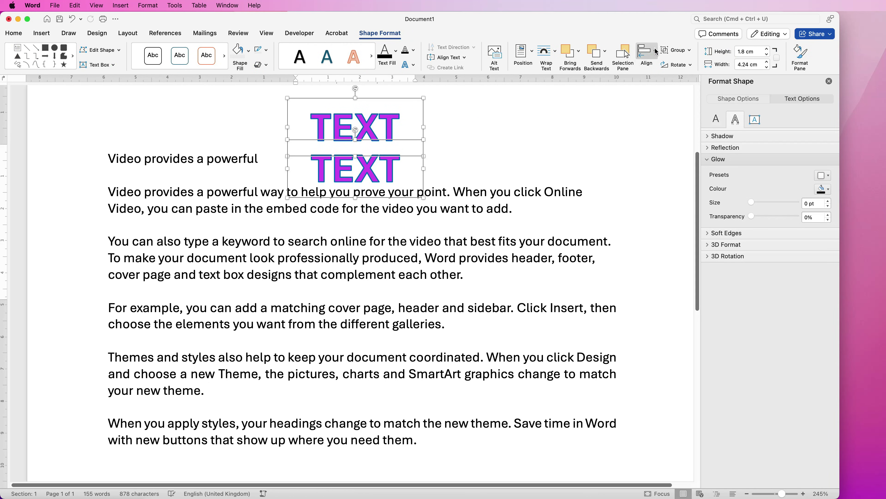
pyautogui.click(647, 50)
pyautogui.click(650, 91)
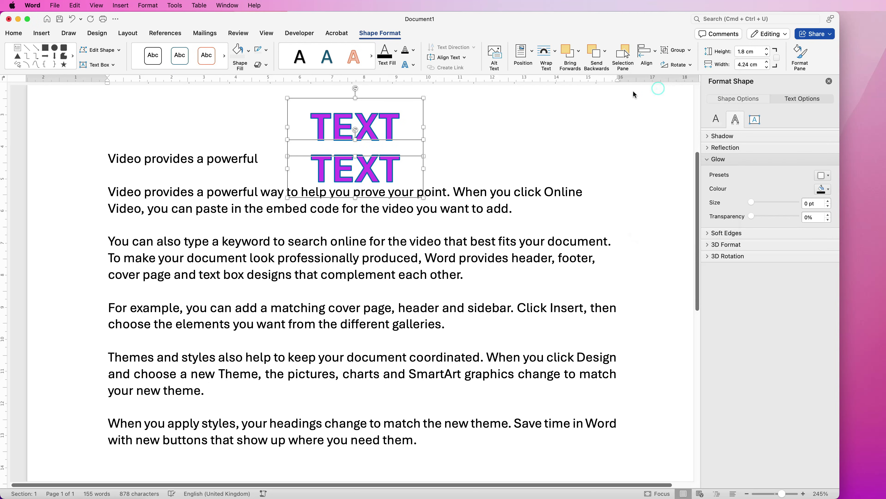
pyautogui.click(450, 139)
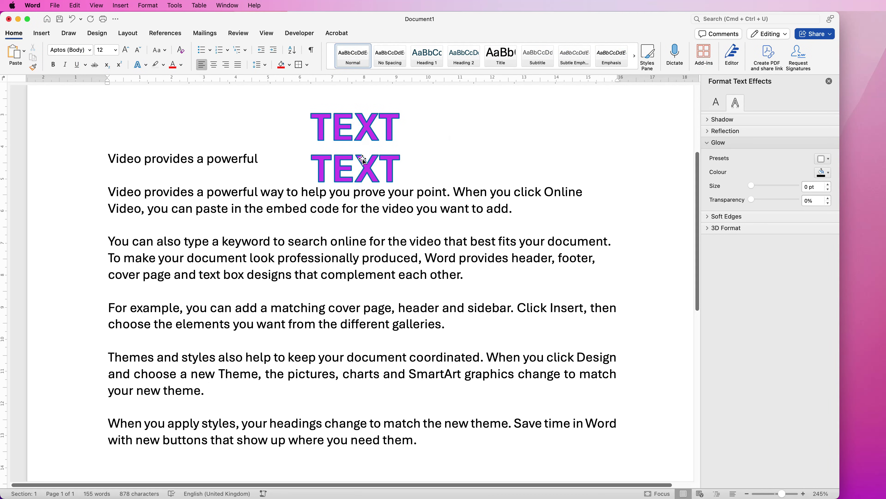
# Step: Group the two stacked WordArt objects and move the group further right above the body text
pyautogui.click(363, 167)
pyautogui.keyDown('shift'); pyautogui.click(368, 127); pyautogui.keyUp('shift')
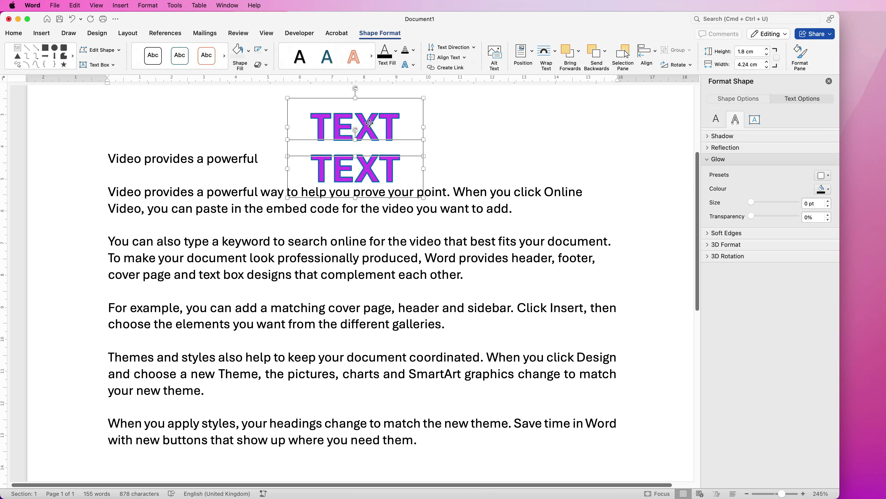
pyautogui.click(690, 50)
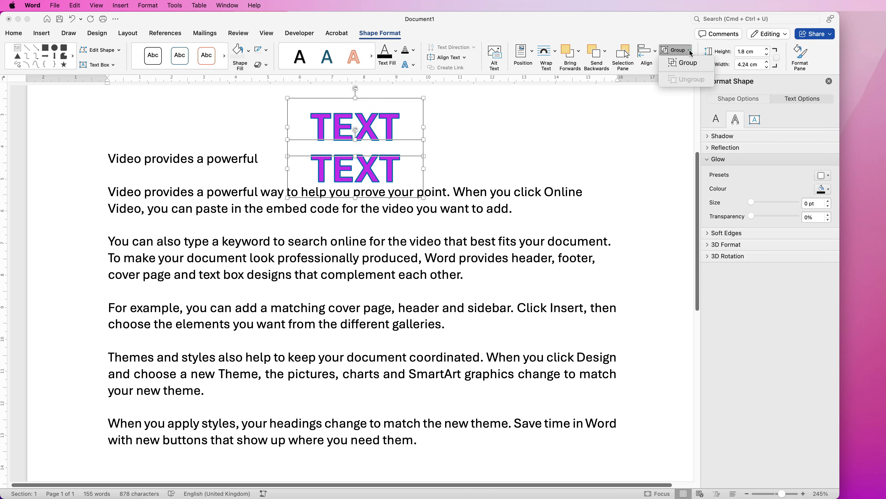
pyautogui.click(683, 63)
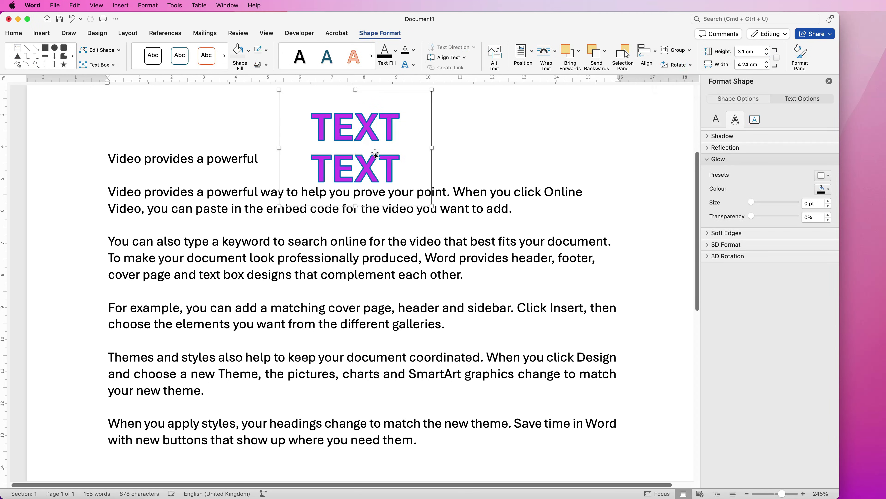
pyautogui.moveTo(363, 163)
pyautogui.mouseDown()
pyautogui.moveTo(381, 175)
pyautogui.moveTo(425, 143)
pyautogui.moveTo(366, 154)
pyautogui.mouseUp()
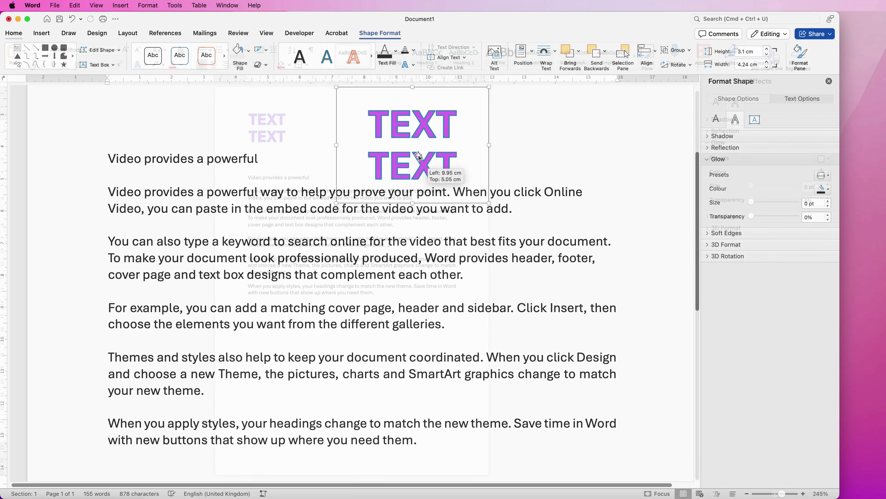